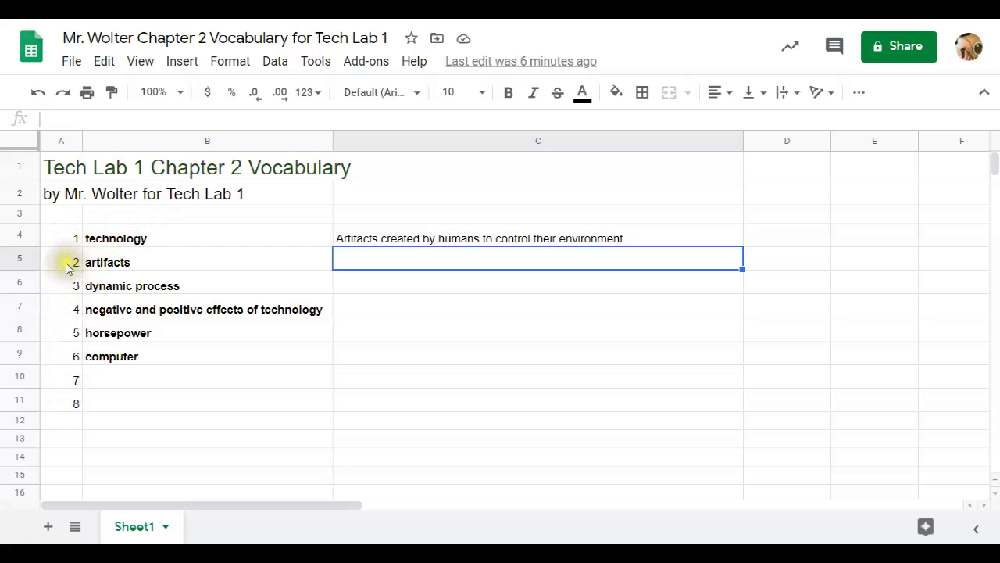
- Clear the item numbers from cells A4 to A11
{"action": "left_click_drag", "start_coordinate": [69, 261], "coordinate": [62, 402]}
{"action": "key", "text": "Delete"}
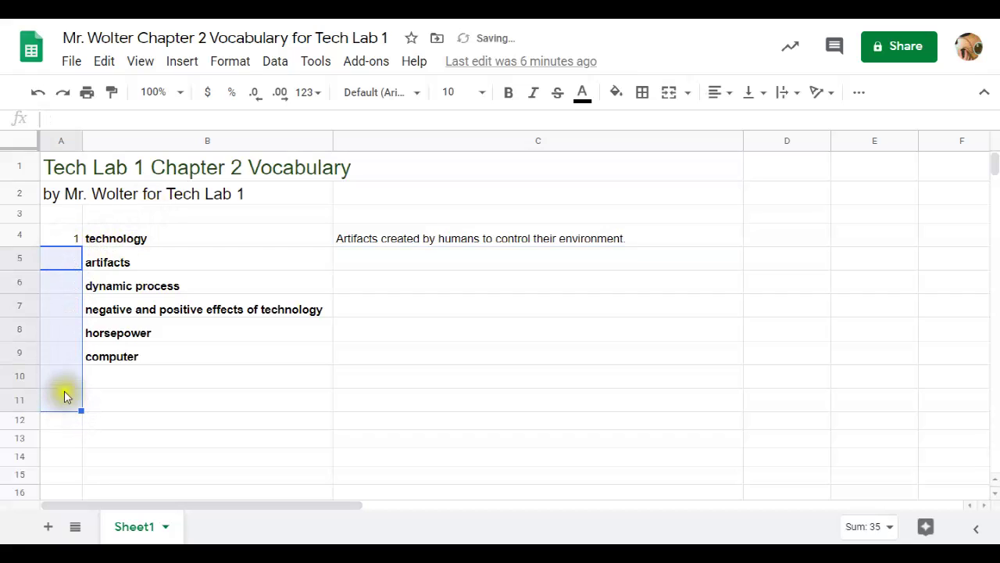
{"action": "left_click", "coordinate": [70, 239]}
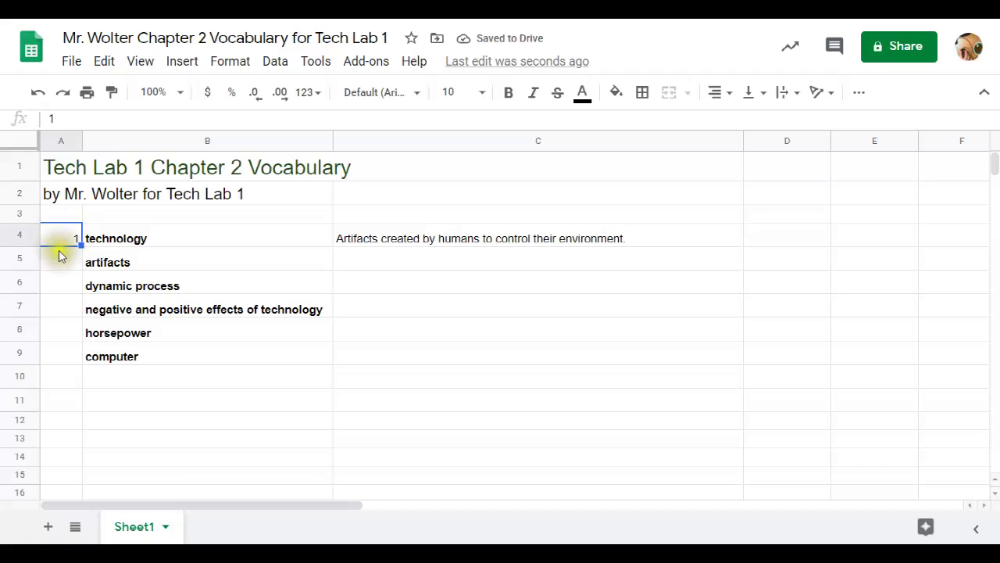
{"action": "left_click", "coordinate": [68, 263]}
{"action": "left_click", "coordinate": [63, 237]}
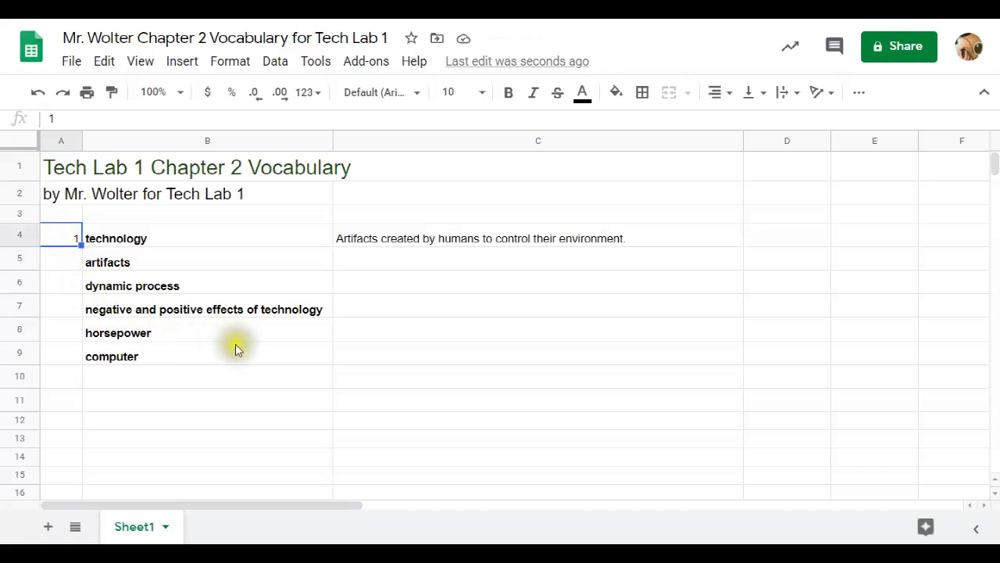
{"action": "key", "text": "Delete"}
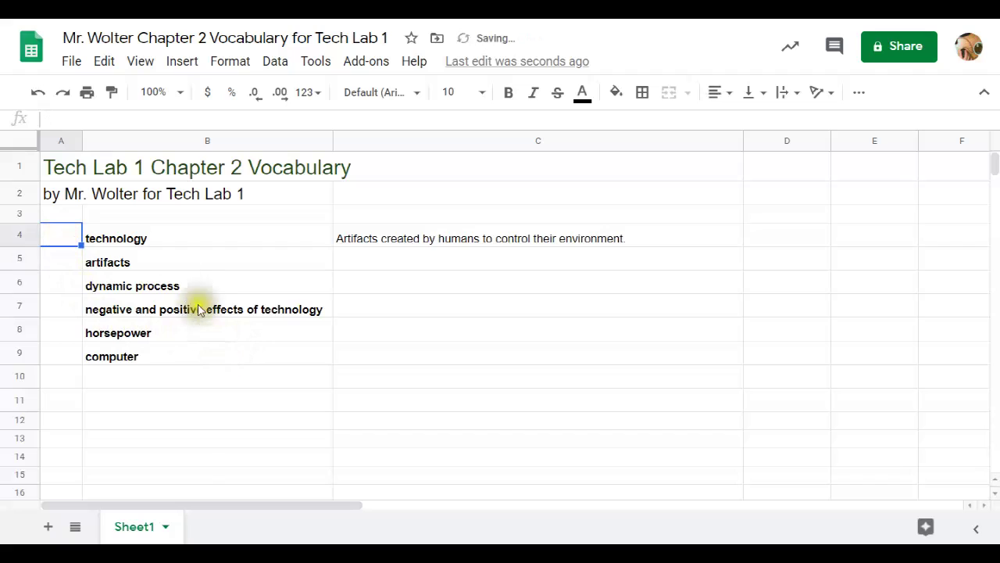
- Enter 1 in cell A4 and autofill the series down to A13 so the rows are numbered 1 to 10
{"action": "left_click", "coordinate": [63, 234]}
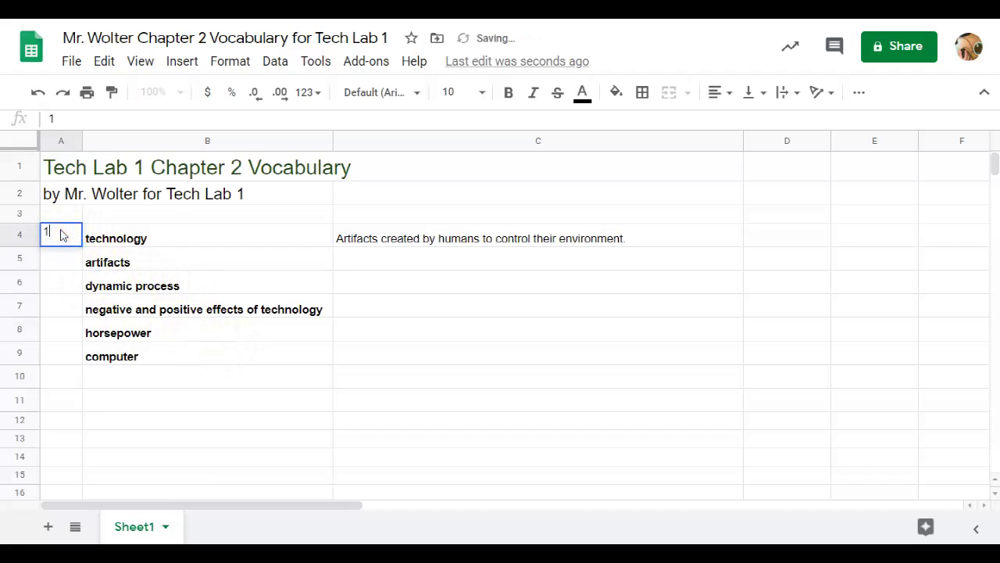
{"action": "key", "text": "Return"}
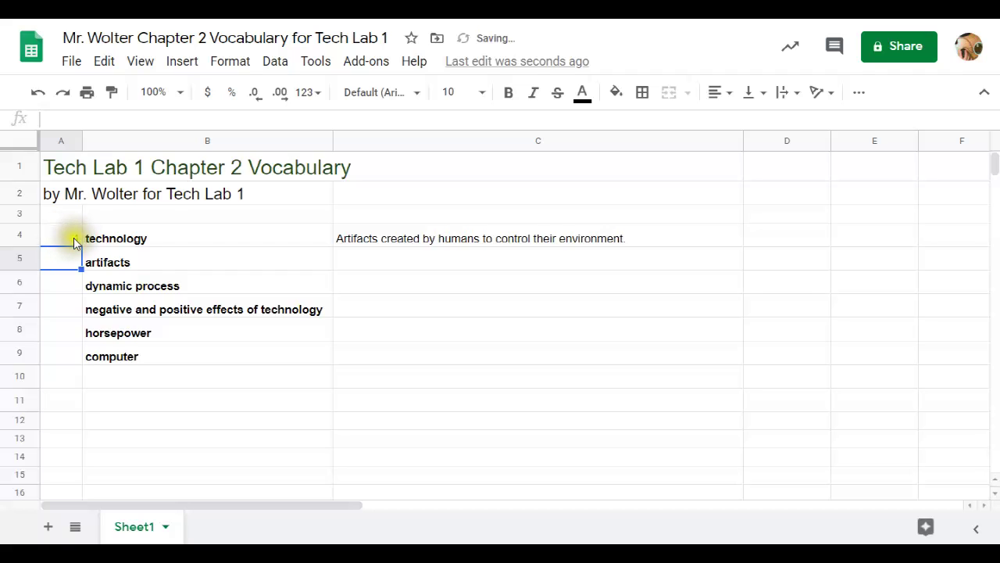
{"action": "left_click", "coordinate": [64, 238]}
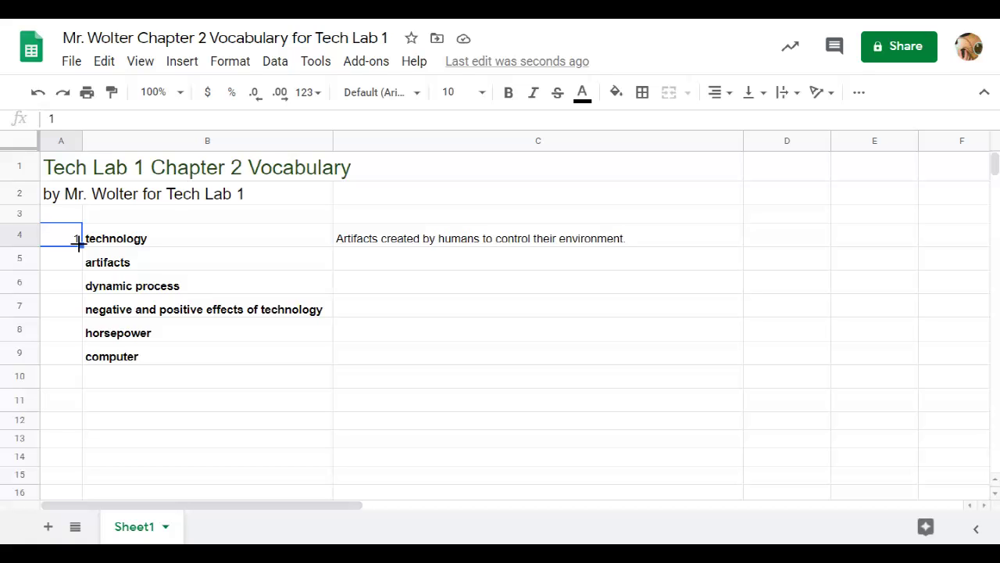
{"action": "left_click_drag", "start_coordinate": [79, 244], "coordinate": [71, 442]}
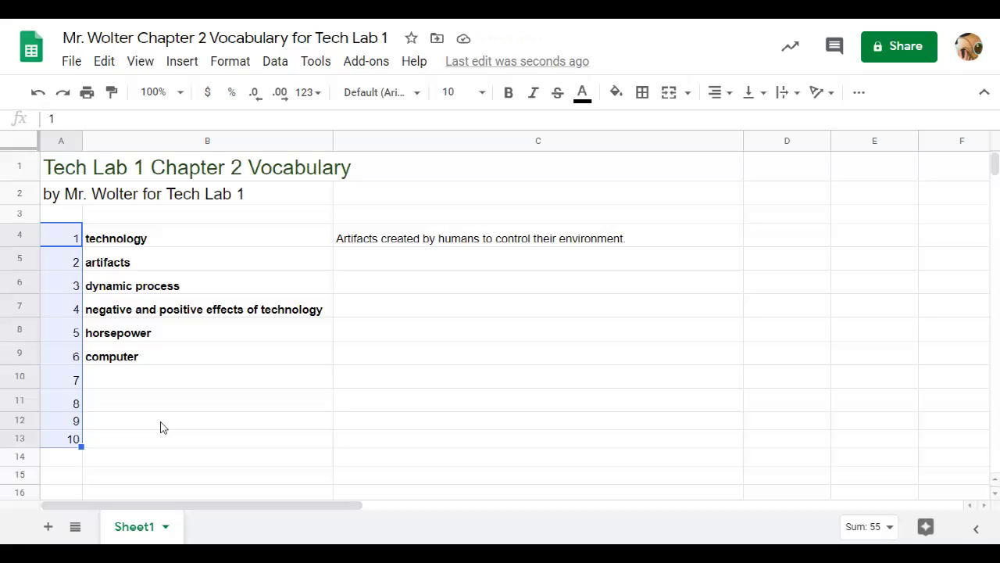
- Right-align the vocabulary term cells B4 through B13
{"action": "left_click", "coordinate": [125, 239]}
{"action": "left_click", "coordinate": [125, 262]}
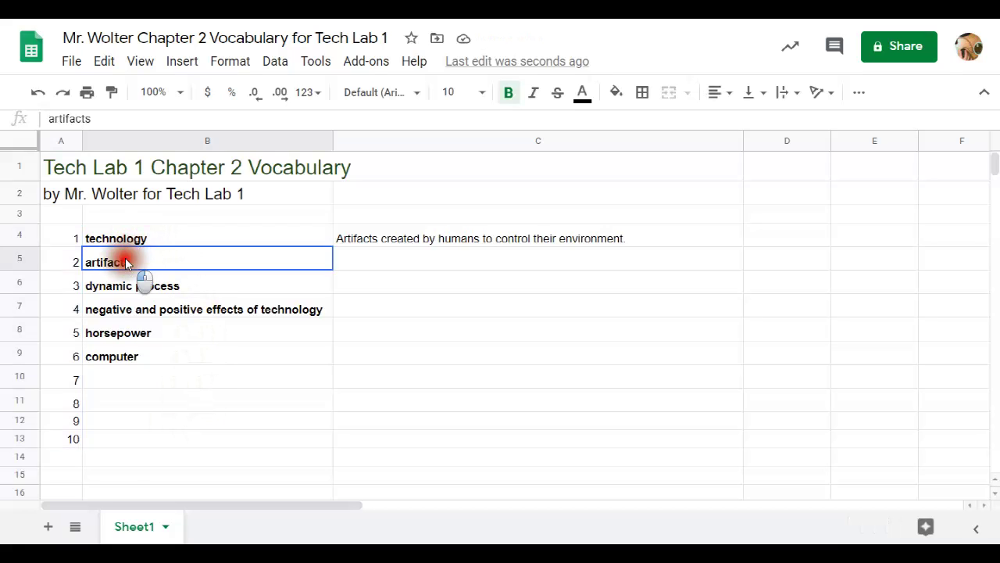
{"action": "left_click", "coordinate": [121, 286]}
{"action": "left_click", "coordinate": [125, 241]}
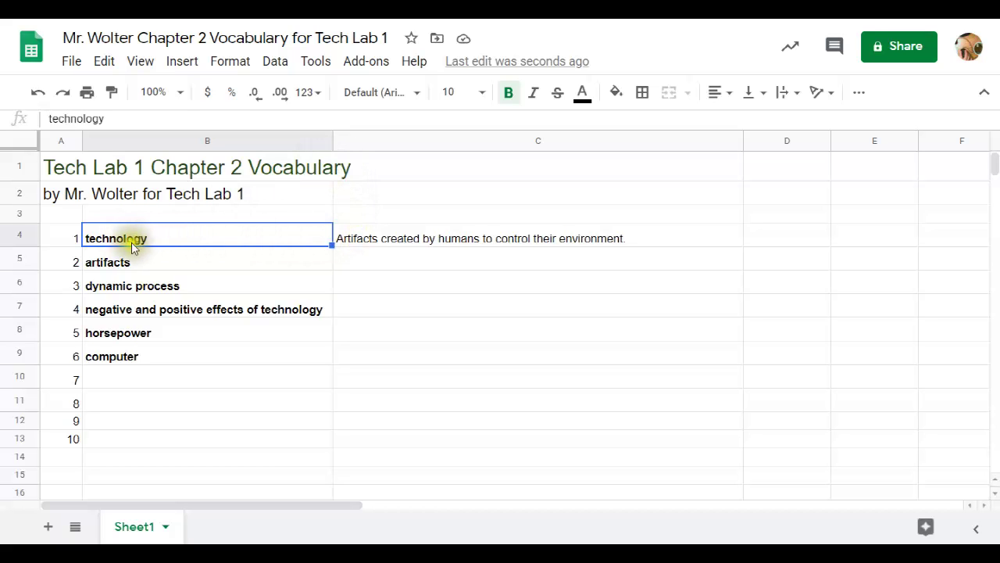
{"action": "left_click_drag", "start_coordinate": [114, 239], "coordinate": [114, 436]}
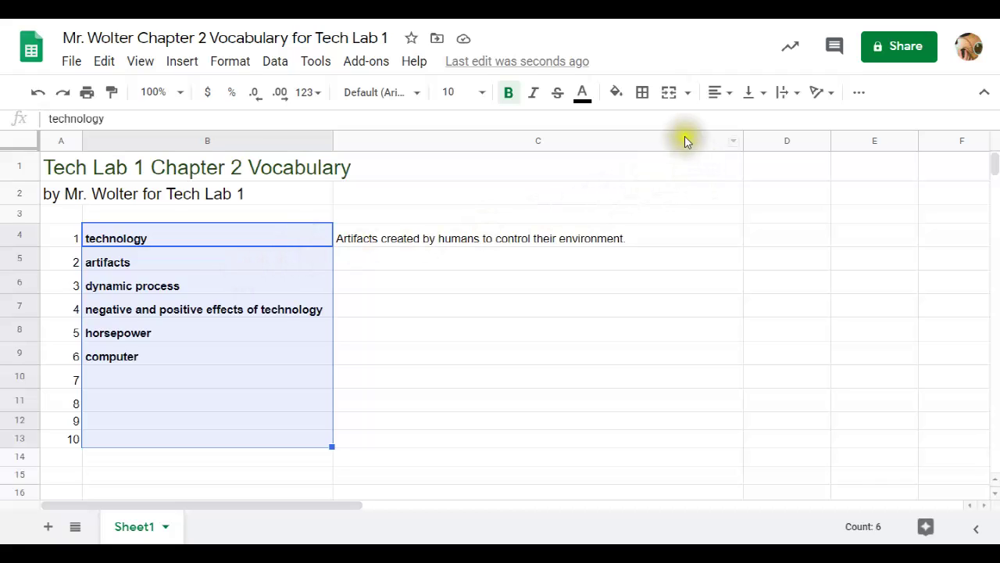
{"action": "left_click", "coordinate": [730, 94]}
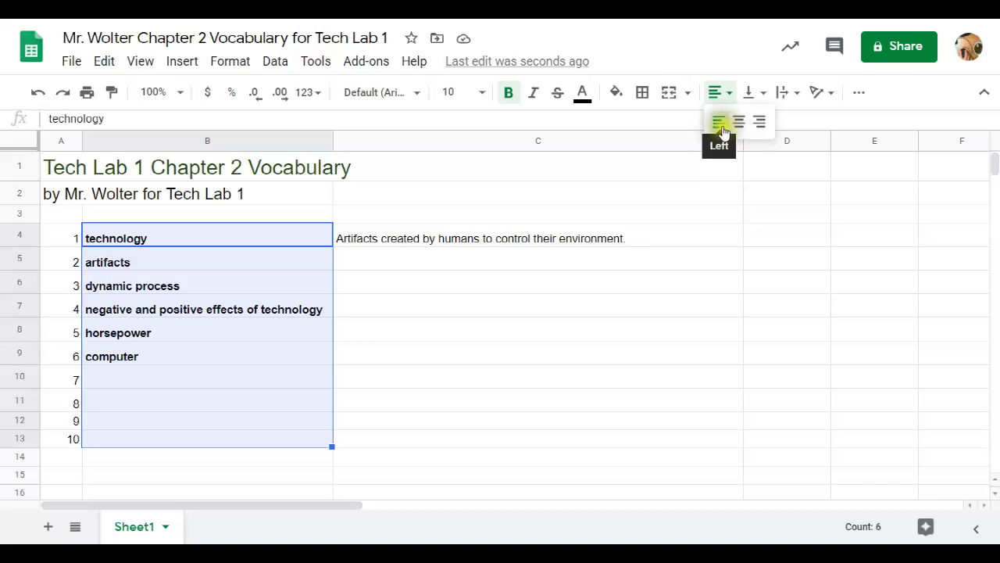
{"action": "left_click", "coordinate": [762, 135]}
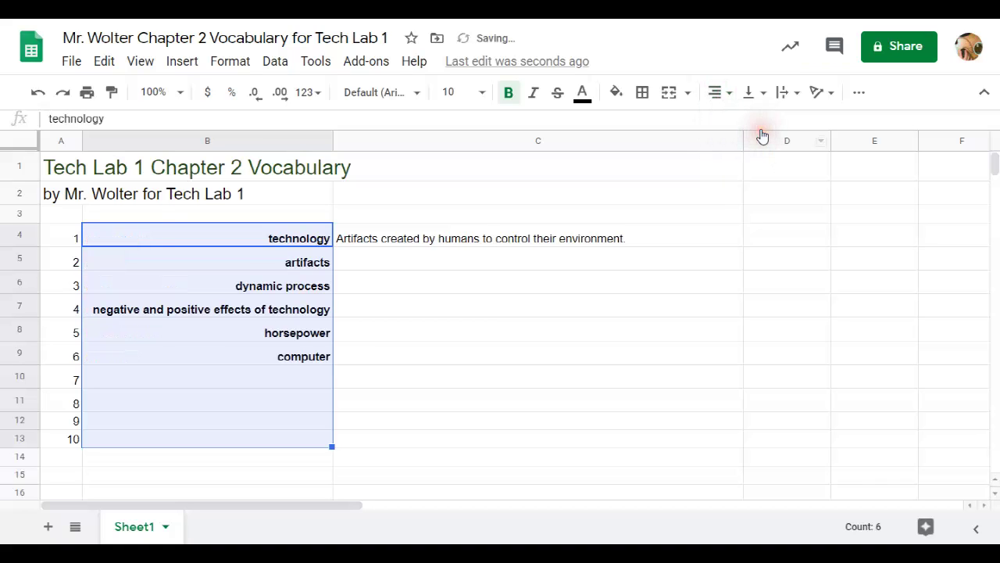
{"action": "left_click", "coordinate": [384, 268]}
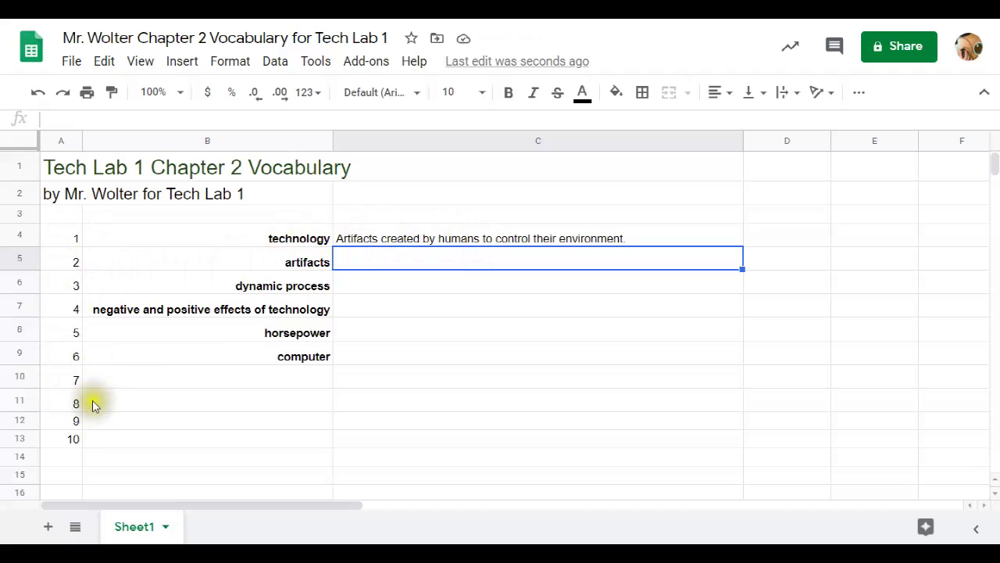
- Undo the right alignment of the vocabulary terms and redo it
{"action": "left_click", "coordinate": [38, 92]}
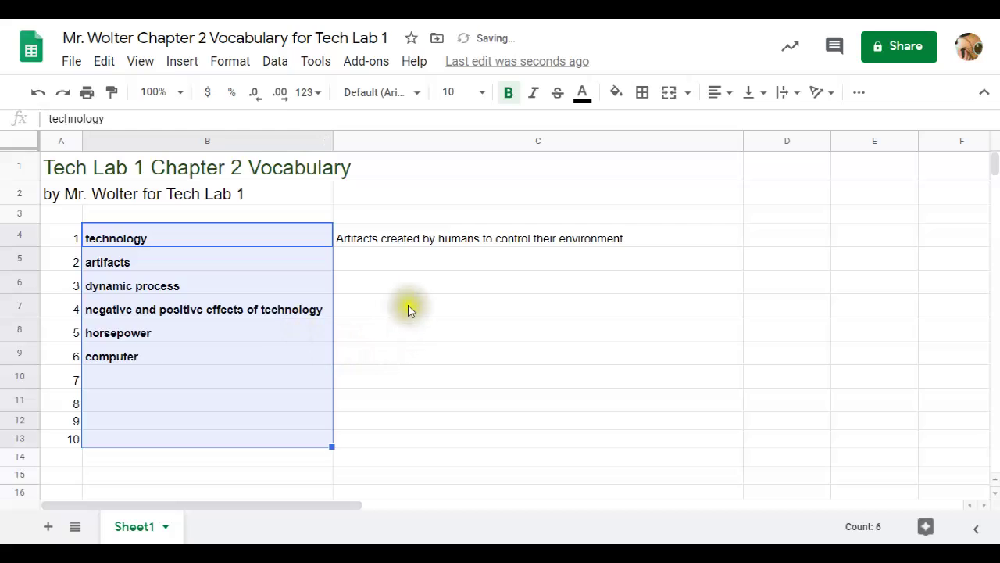
{"action": "left_click", "coordinate": [353, 259]}
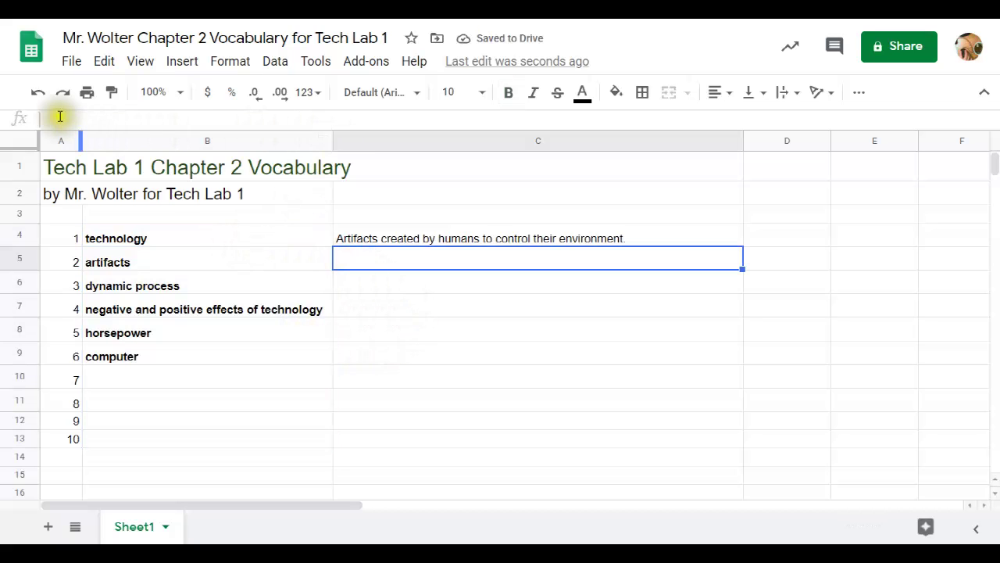
{"action": "left_click", "coordinate": [62, 93]}
{"action": "left_click", "coordinate": [351, 259]}
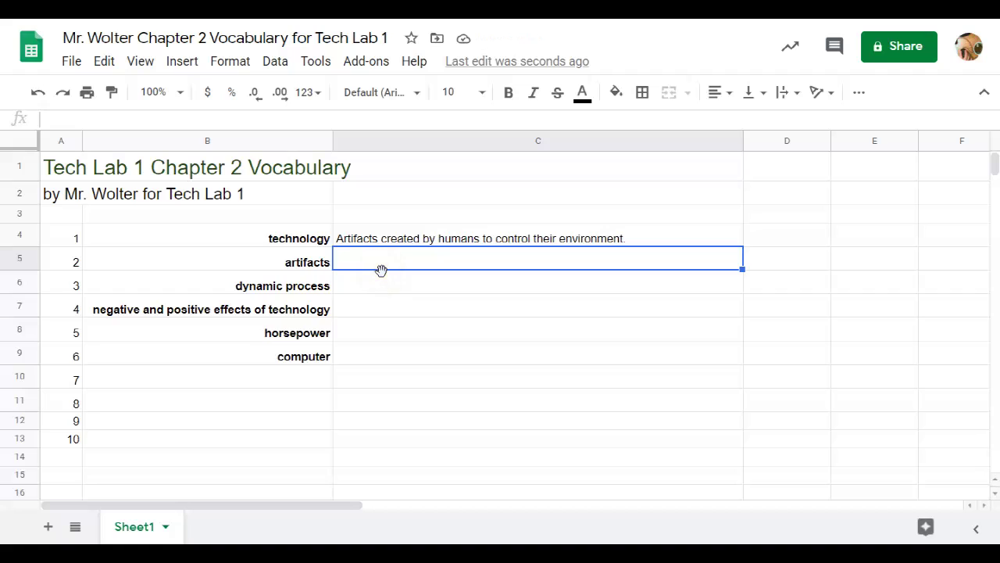
{"action": "left_click", "coordinate": [352, 256]}
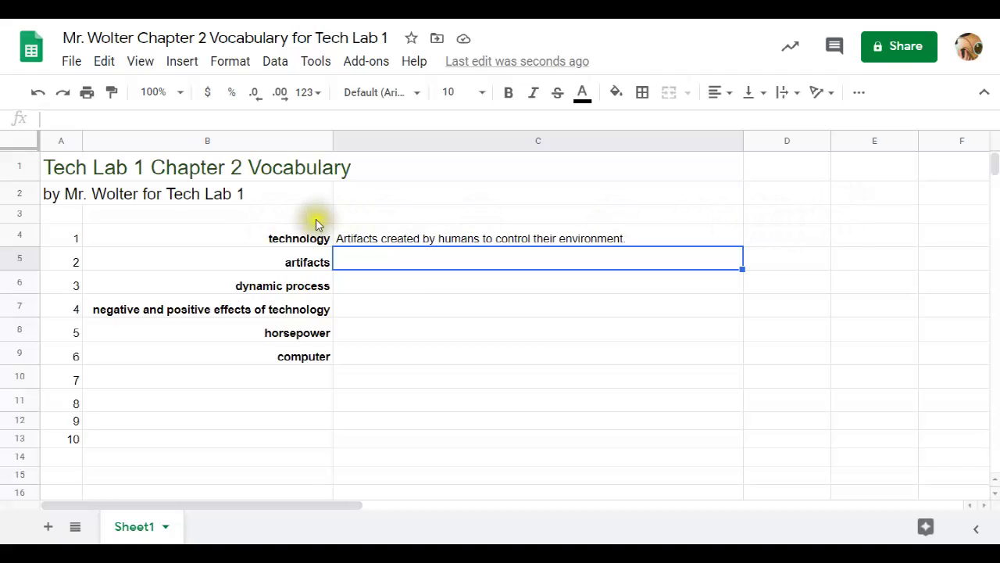
- Enter the column heading "Vocabulary Term" in cell B3 above the terms
{"action": "left_click", "coordinate": [275, 215]}
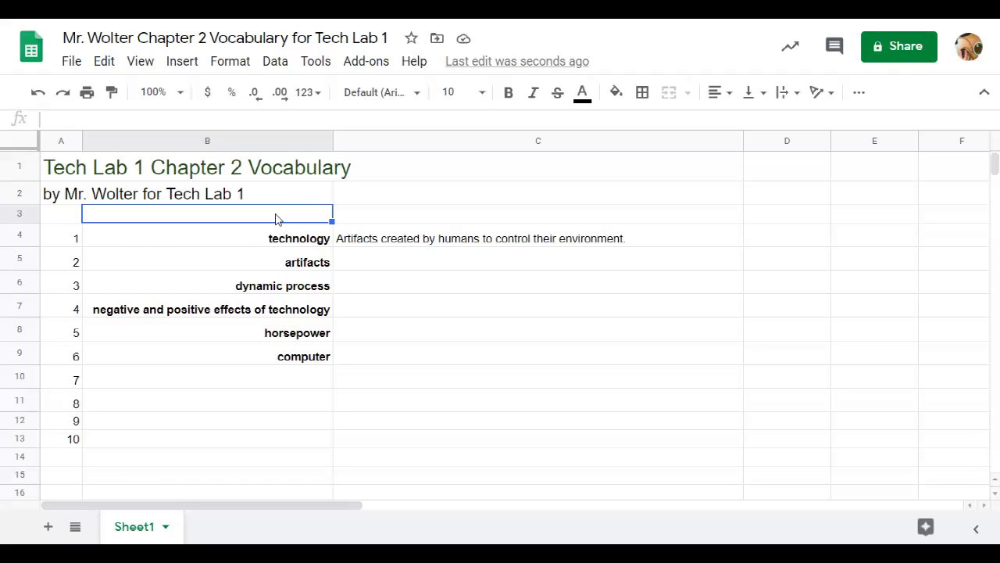
{"action": "type", "text": "Vocabulary"}
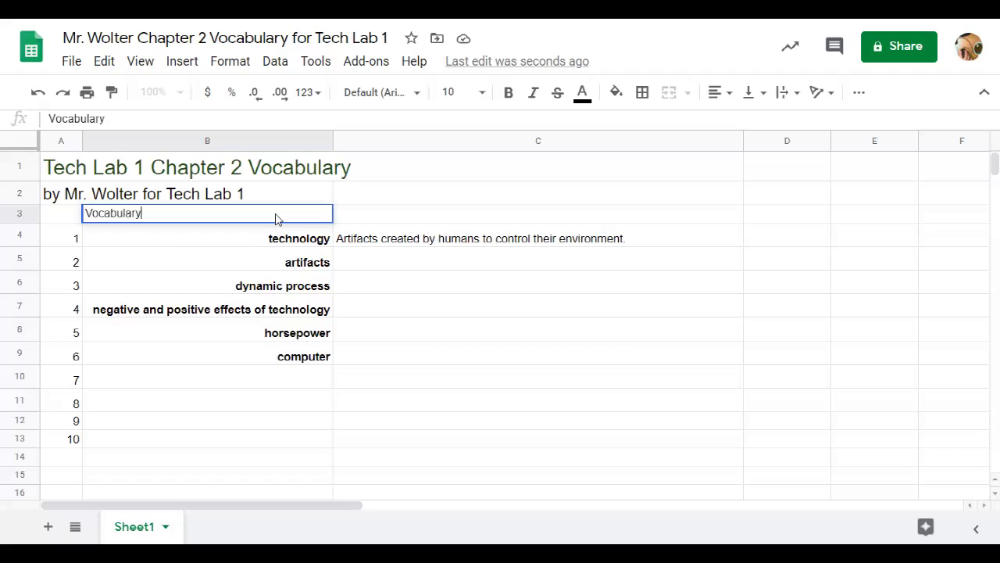
{"action": "type", "text": " Term"}
{"action": "key", "text": "Return"}
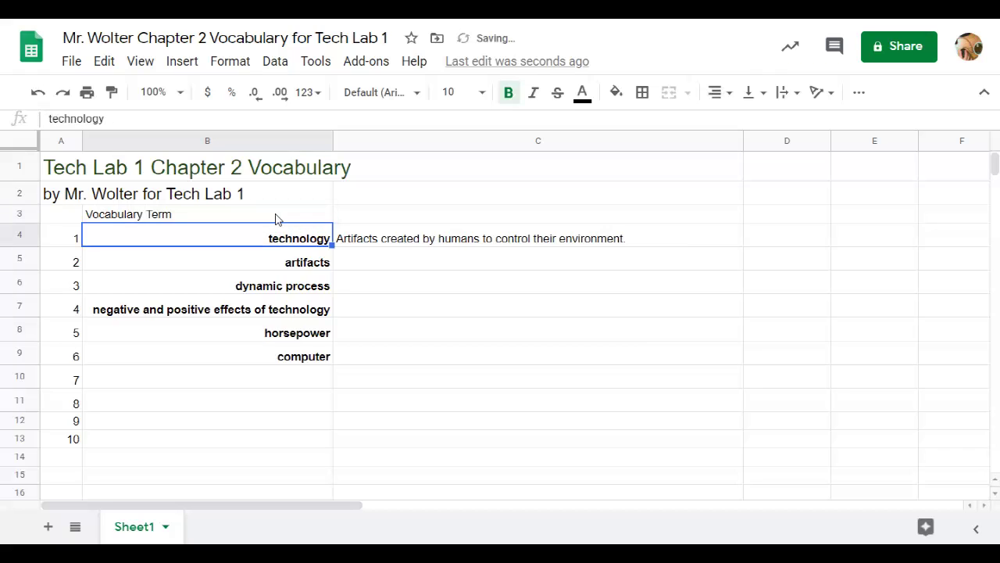
- Format the "Vocabulary Term" heading as right-aligned bold text with font size 11
{"action": "left_click", "coordinate": [165, 214]}
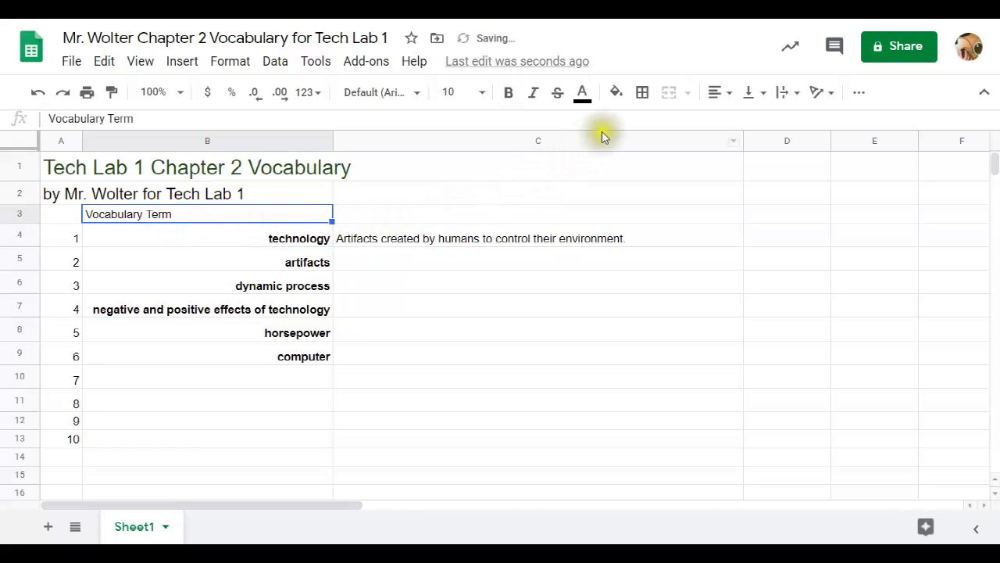
{"action": "left_click", "coordinate": [727, 93]}
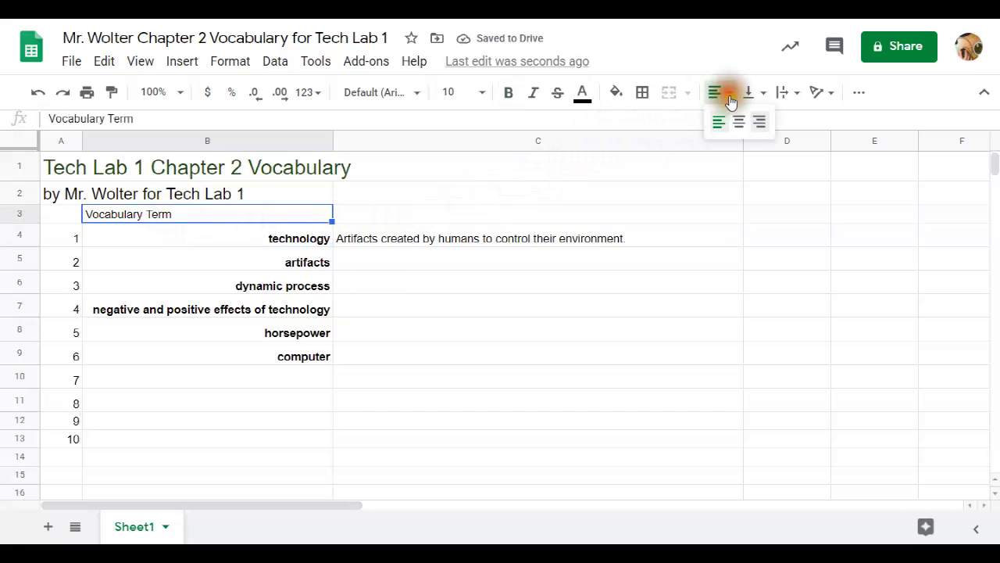
{"action": "left_click", "coordinate": [756, 121]}
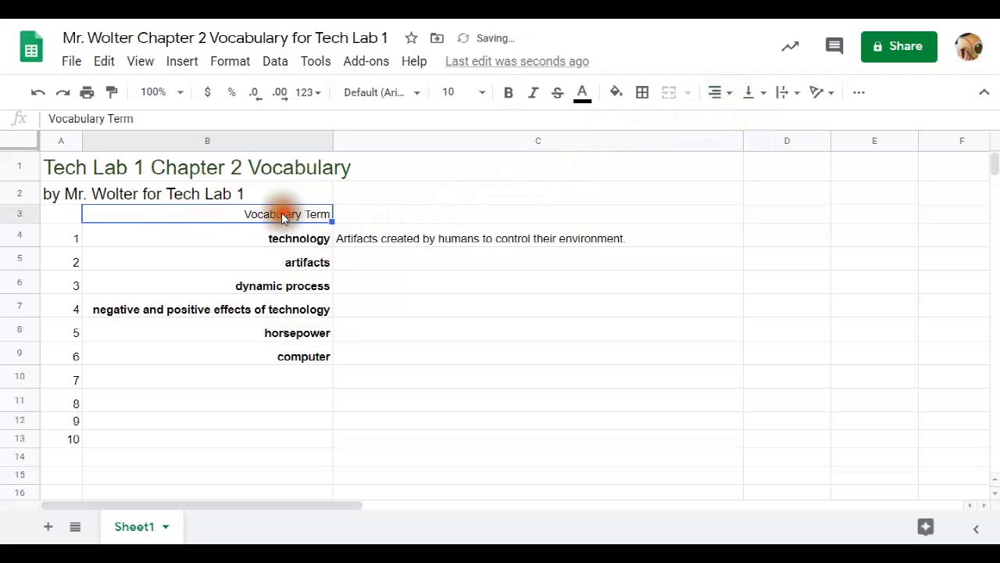
{"action": "left_click", "coordinate": [509, 94]}
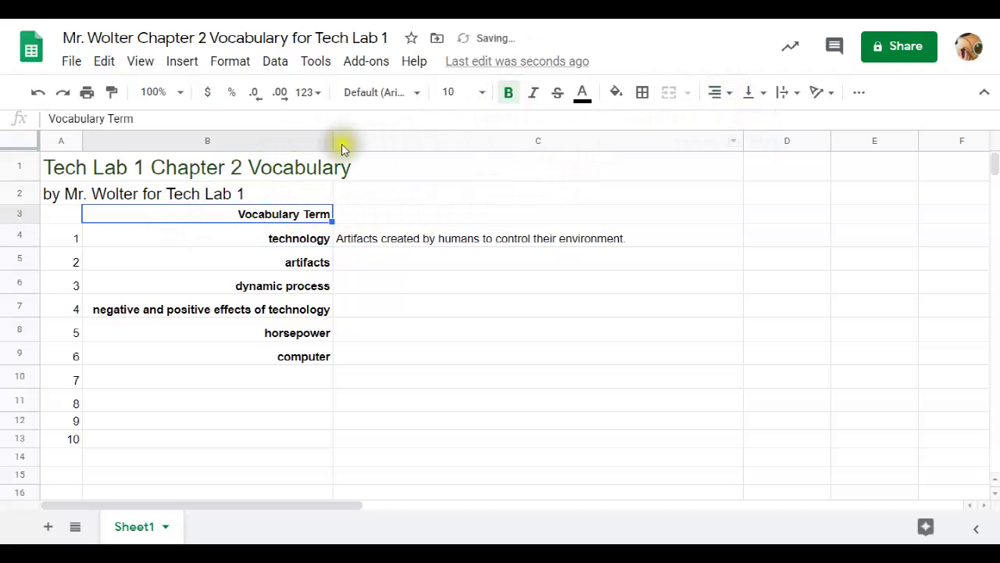
{"action": "left_click", "coordinate": [483, 95]}
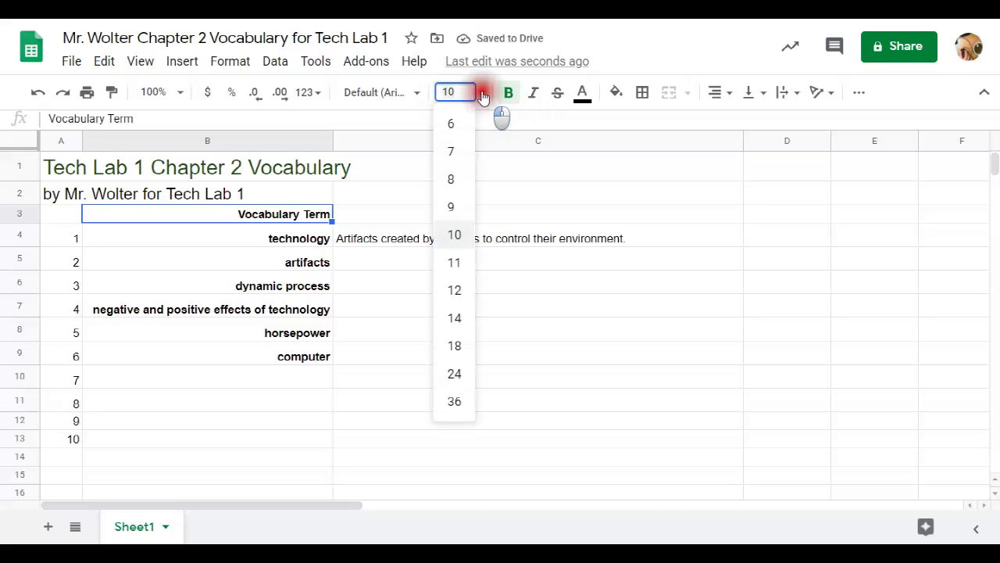
{"action": "left_click", "coordinate": [457, 262]}
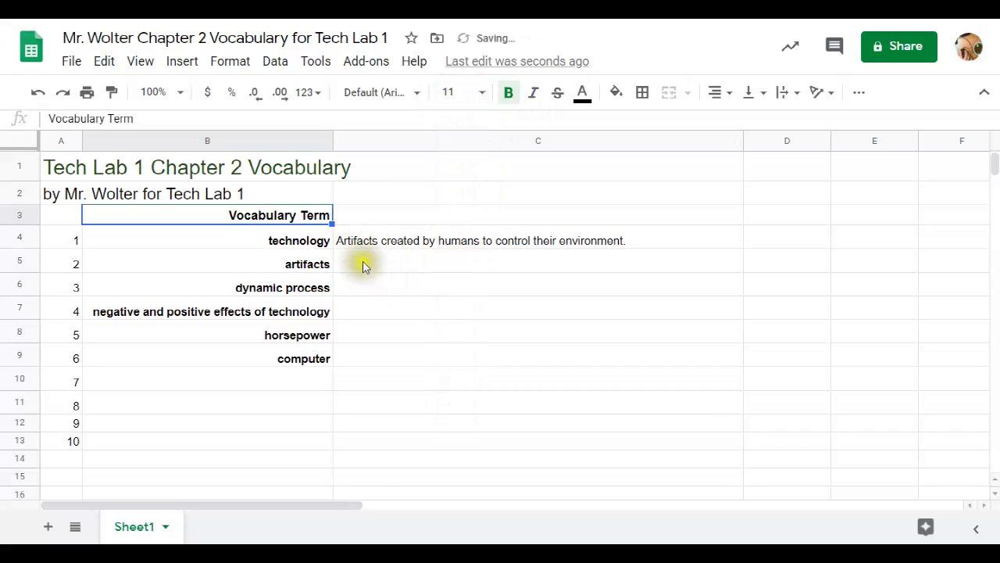
- Enter the column heading "Definition" in cell C3 above the definitions
{"action": "left_click", "coordinate": [378, 215]}
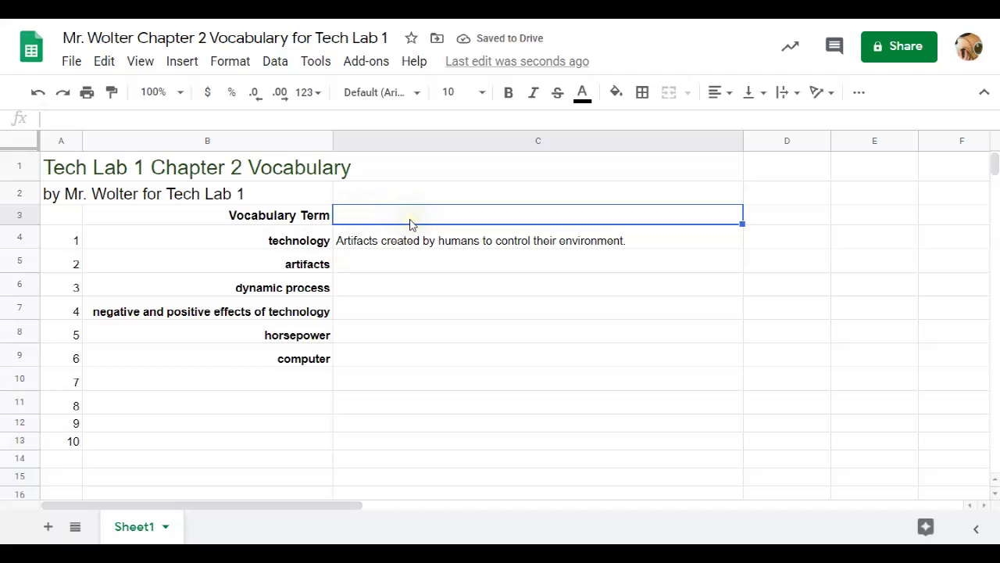
{"action": "type", "text": "Definition"}
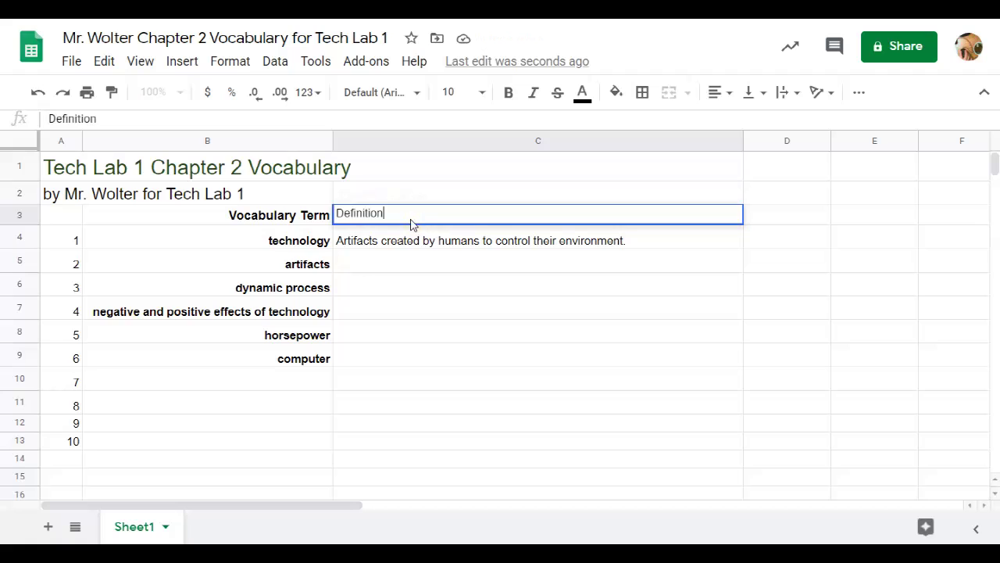
{"action": "key", "text": "Return"}
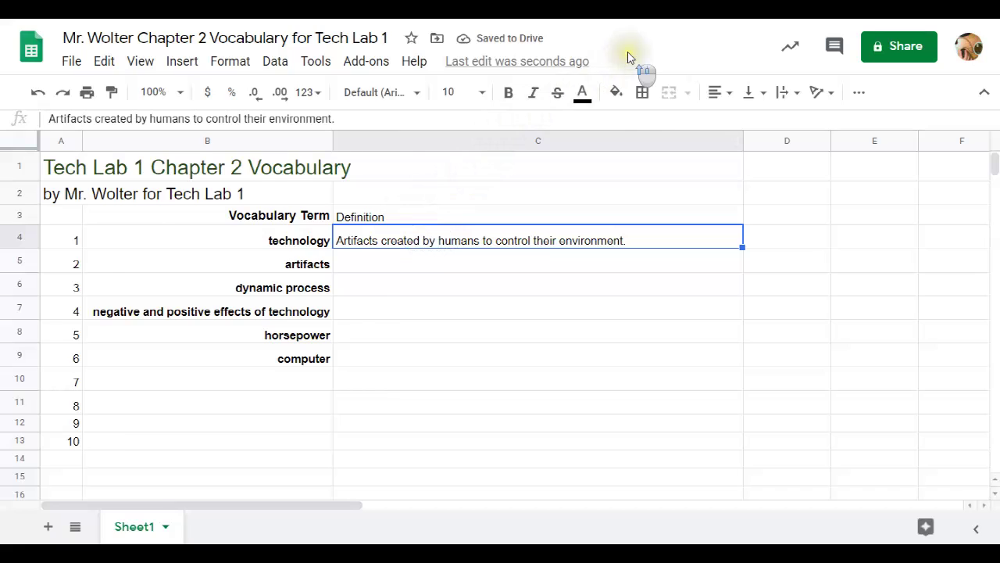
- Copy the formatting of the "Vocabulary Term" heading in B3 onto the "Definition" heading in C3
{"action": "key", "text": "ctrl+plus"}
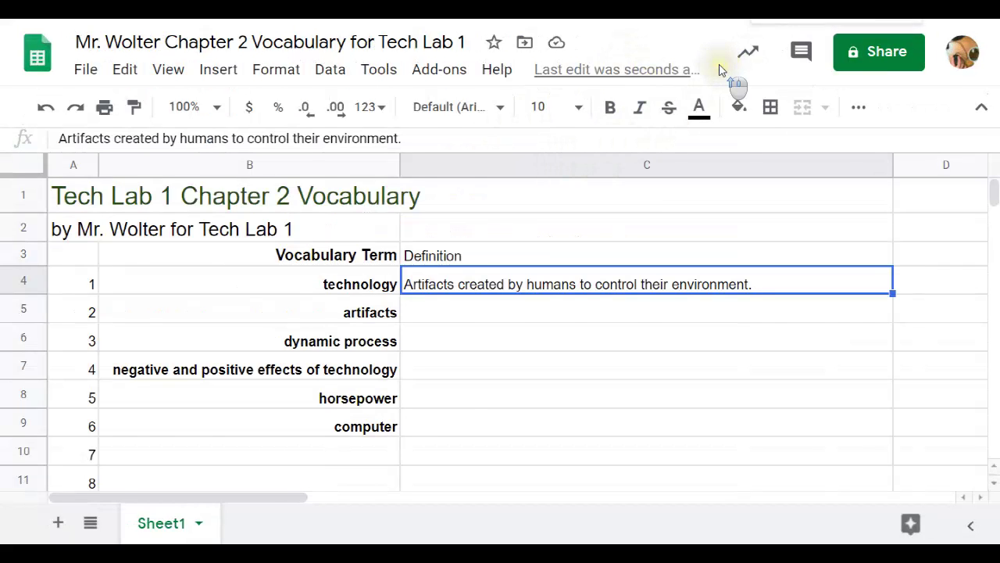
{"action": "key", "text": "ctrl+plus"}
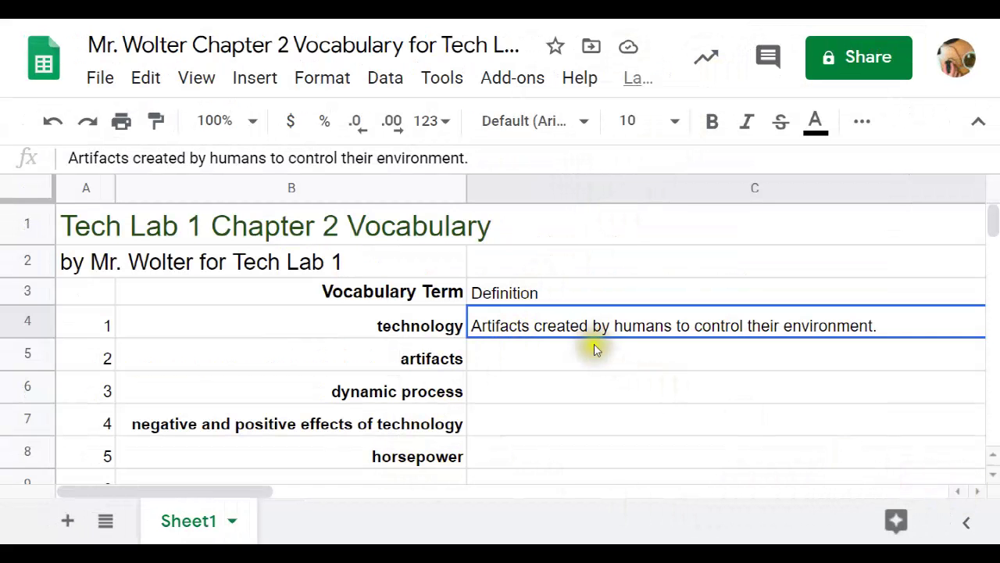
{"action": "left_click", "coordinate": [484, 293]}
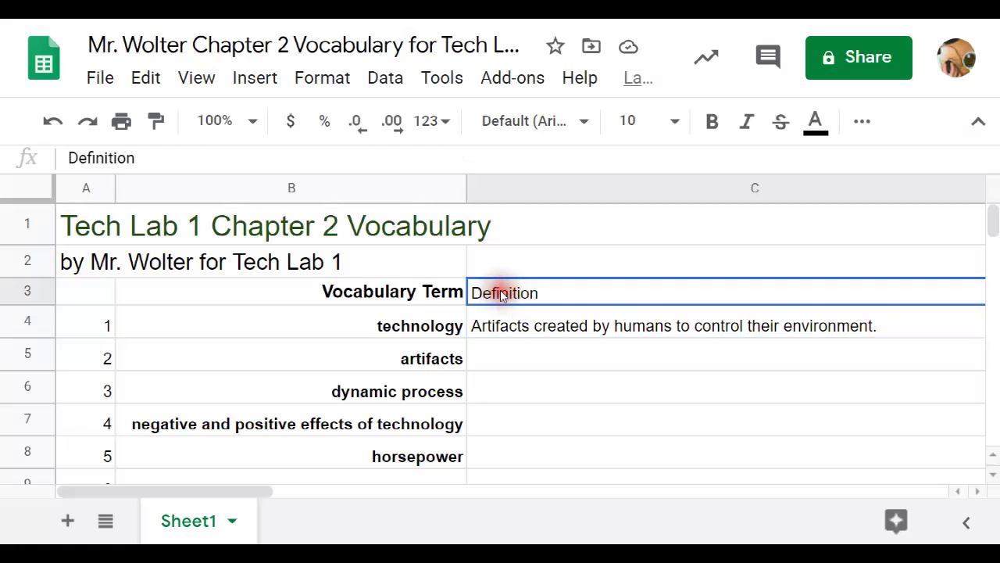
{"action": "left_click", "coordinate": [375, 296]}
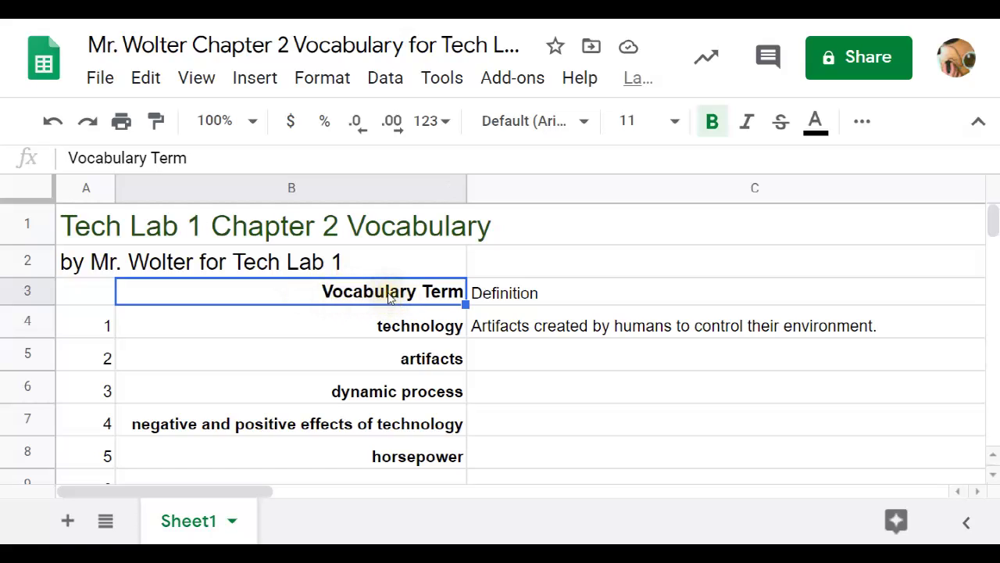
{"action": "left_click", "coordinate": [154, 121]}
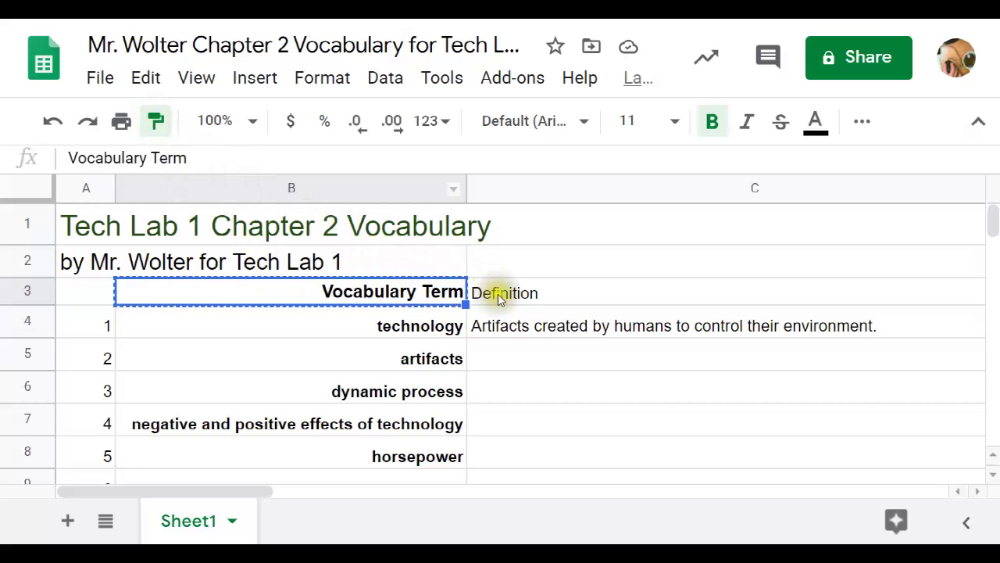
{"action": "left_click", "coordinate": [502, 293]}
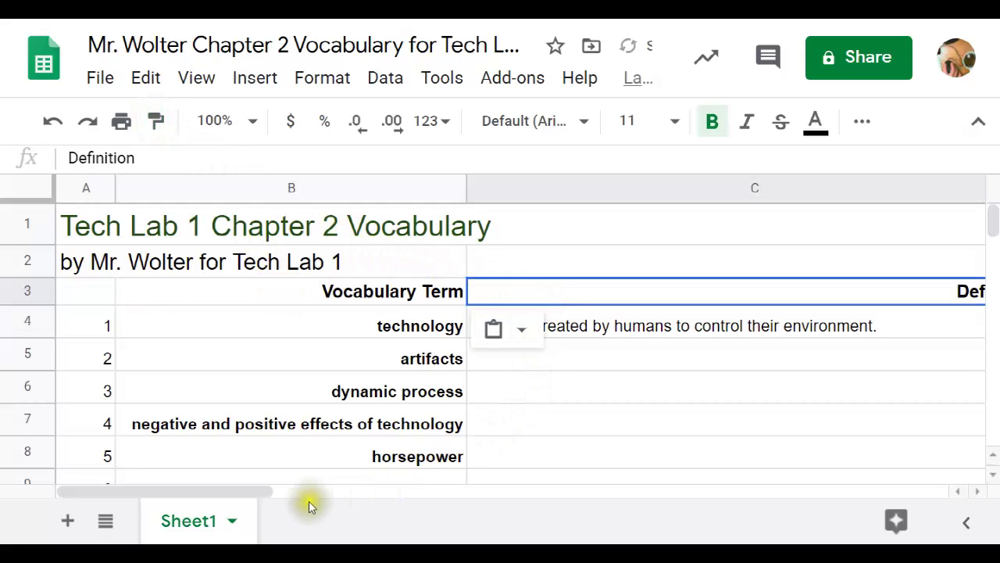
- Center the "Definition" heading horizontally in its cell
{"action": "left_click_drag", "start_coordinate": [264, 492], "coordinate": [357, 497]}
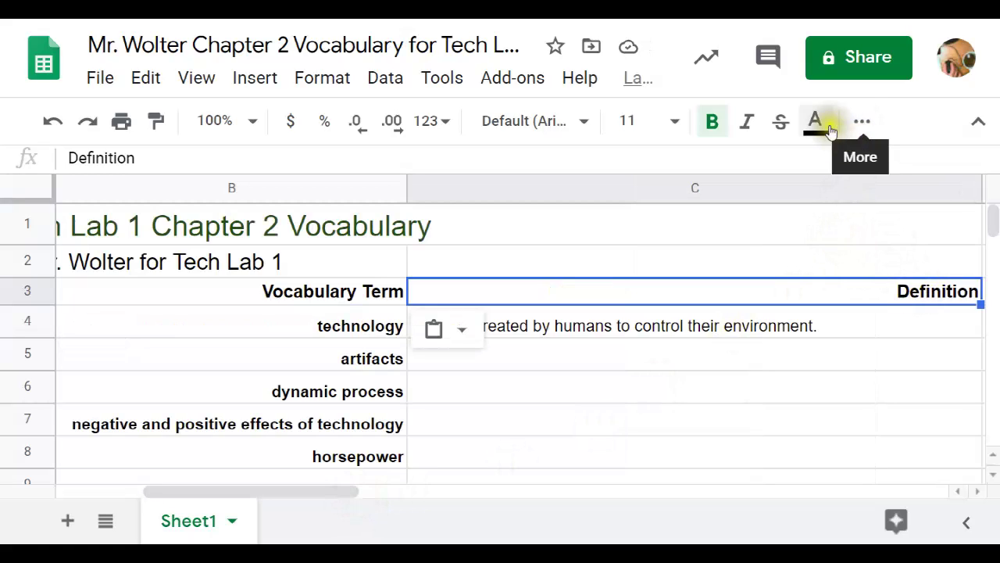
{"action": "left_click", "coordinate": [863, 119]}
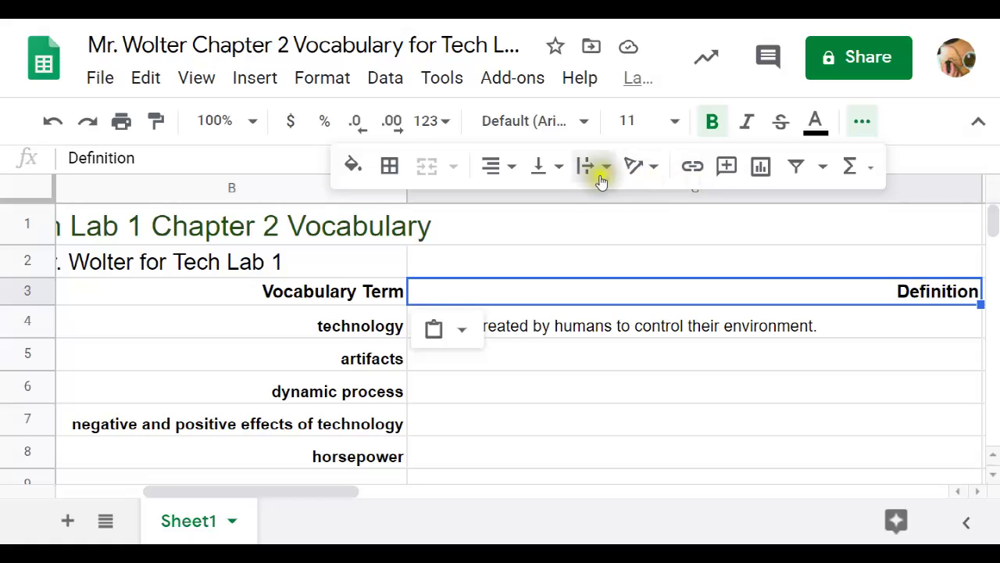
{"action": "left_click", "coordinate": [512, 167]}
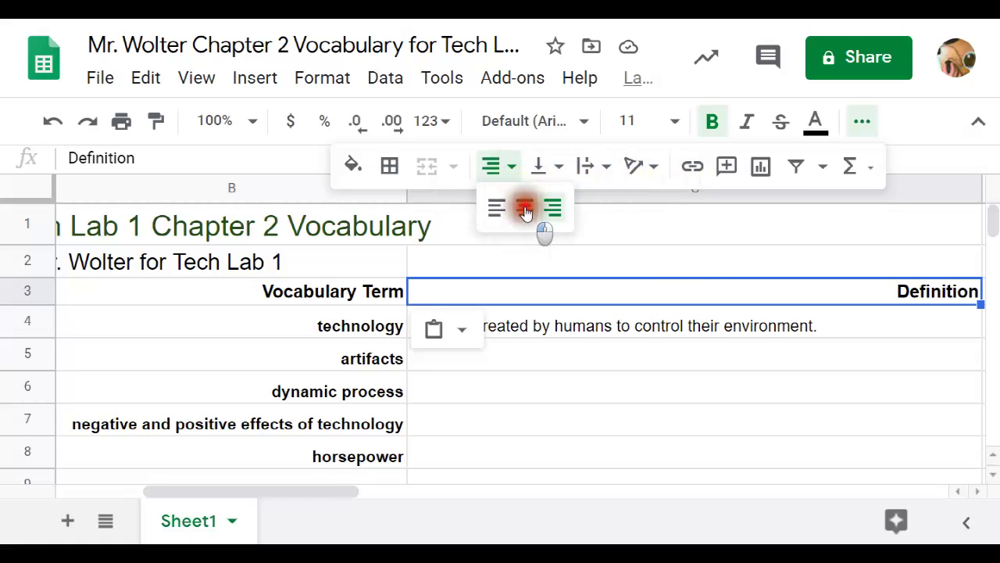
{"action": "left_click", "coordinate": [525, 209]}
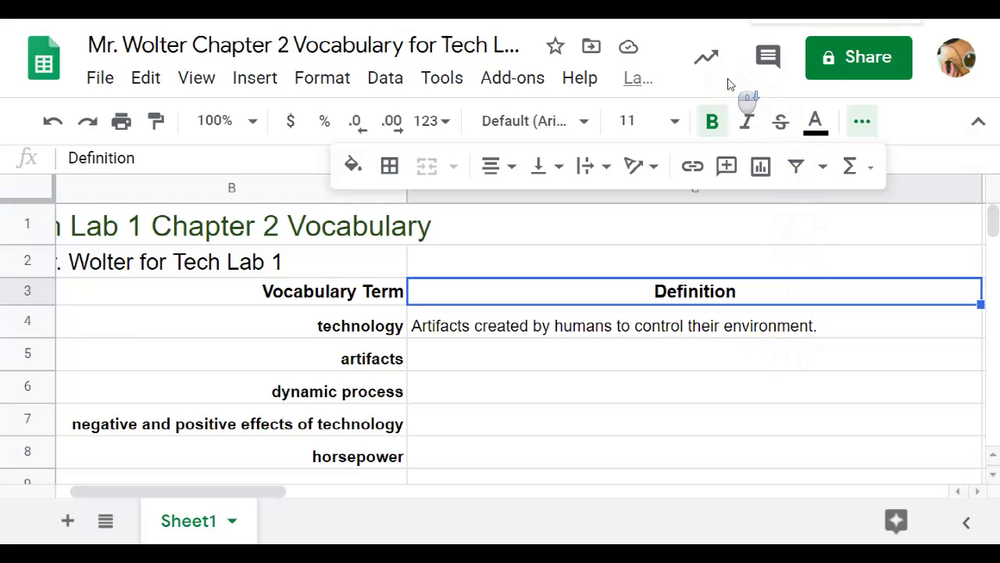
- Enter the column heading "Website" in cell D3, beside the "Definition" heading
{"action": "key", "text": "ctrl+minus"}
{"action": "key", "text": "ctrl+minus"}
{"action": "left_click", "coordinate": [736, 215]}
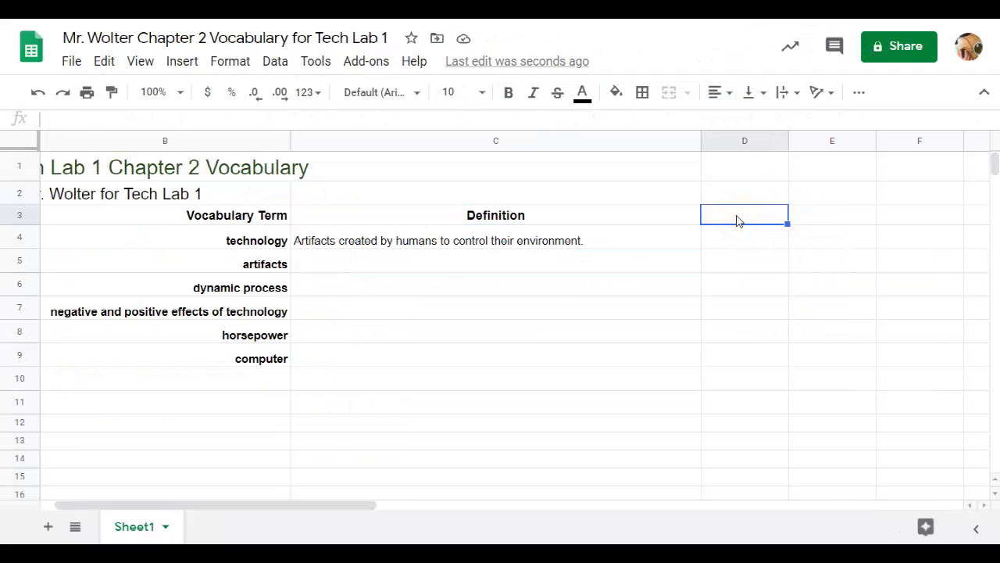
{"action": "type", "text": "Website"}
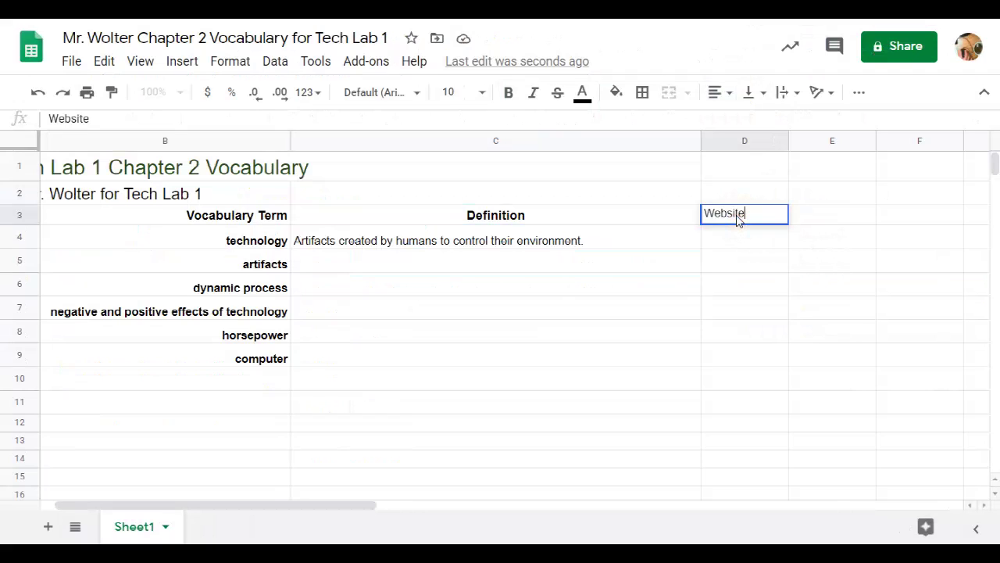
{"action": "key", "text": "Return"}
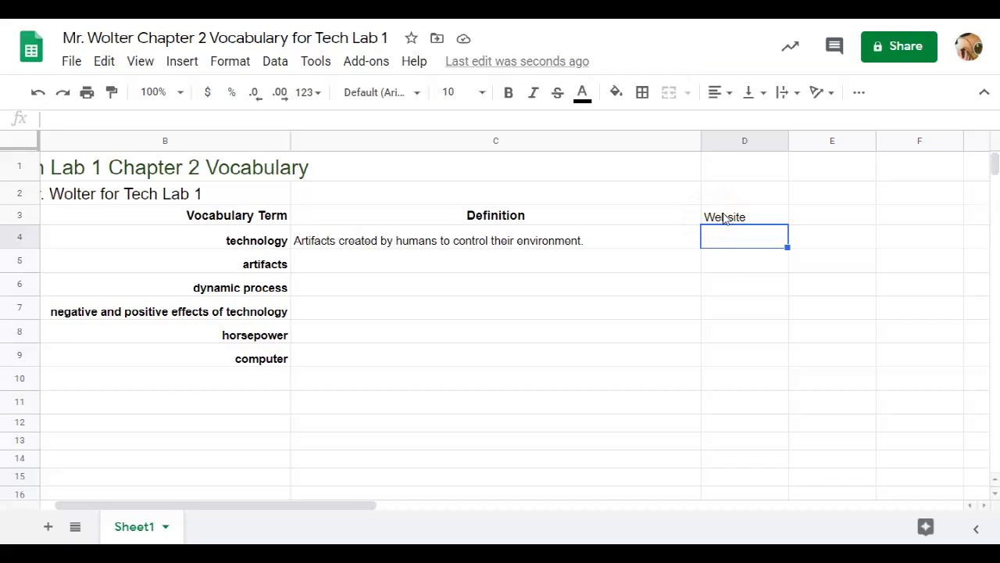
{"action": "left_click", "coordinate": [741, 238]}
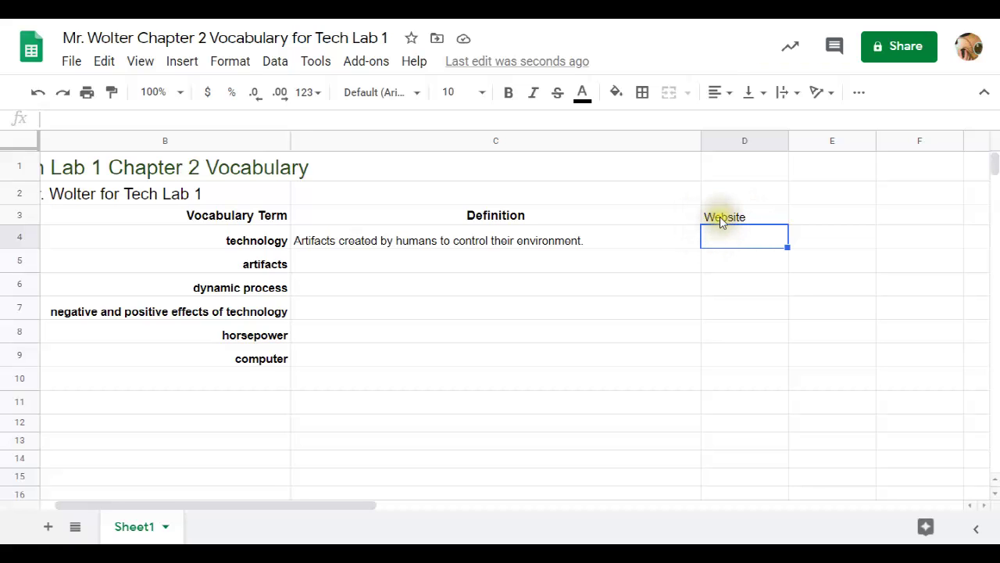
- Copy the "Definition" heading's formatting onto the "Website" heading and widen column D to roughly three times its width
{"action": "left_click", "coordinate": [488, 215]}
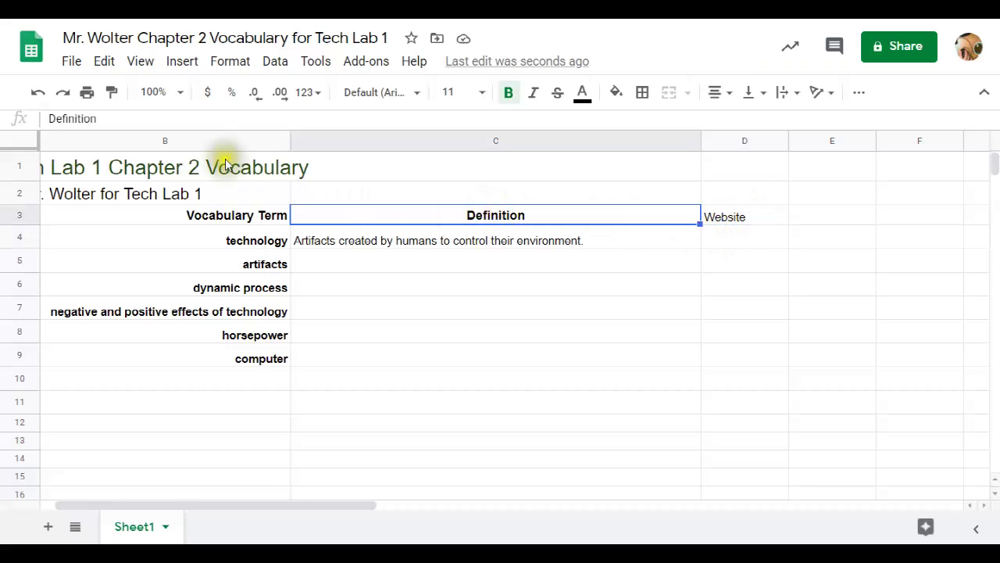
{"action": "left_click", "coordinate": [111, 93]}
{"action": "left_click", "coordinate": [737, 217]}
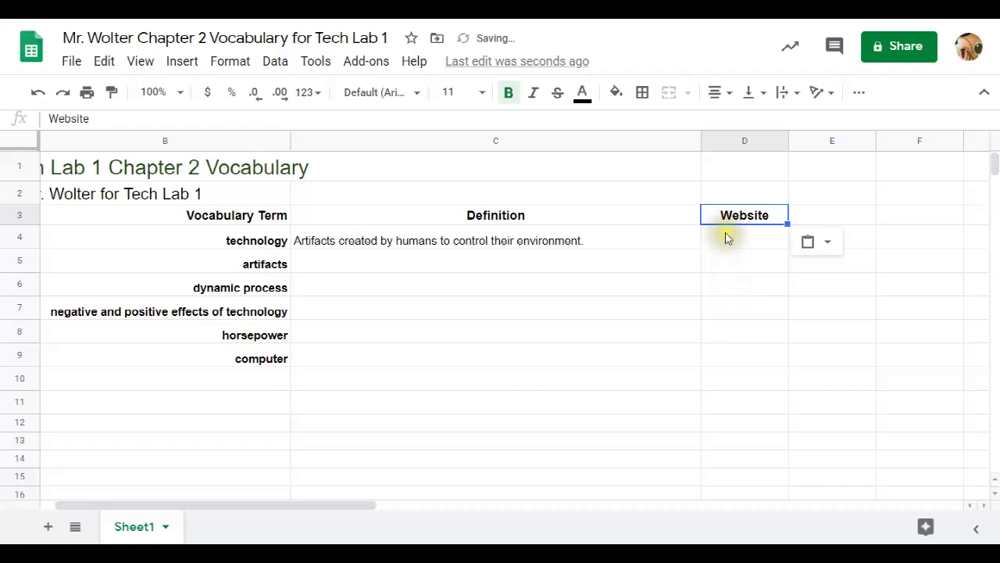
{"action": "left_click", "coordinate": [726, 235]}
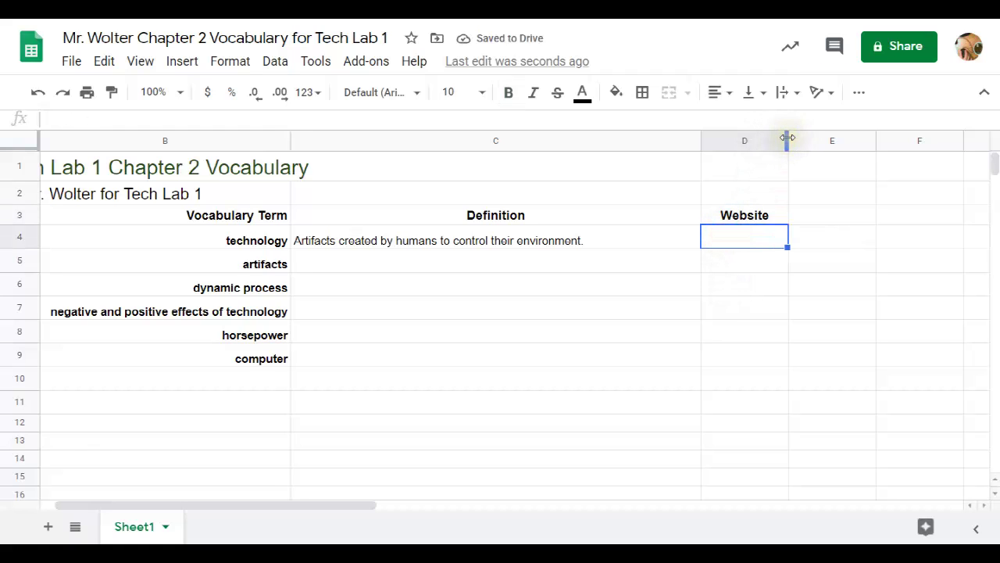
{"action": "left_click_drag", "start_coordinate": [787, 138], "coordinate": [983, 144]}
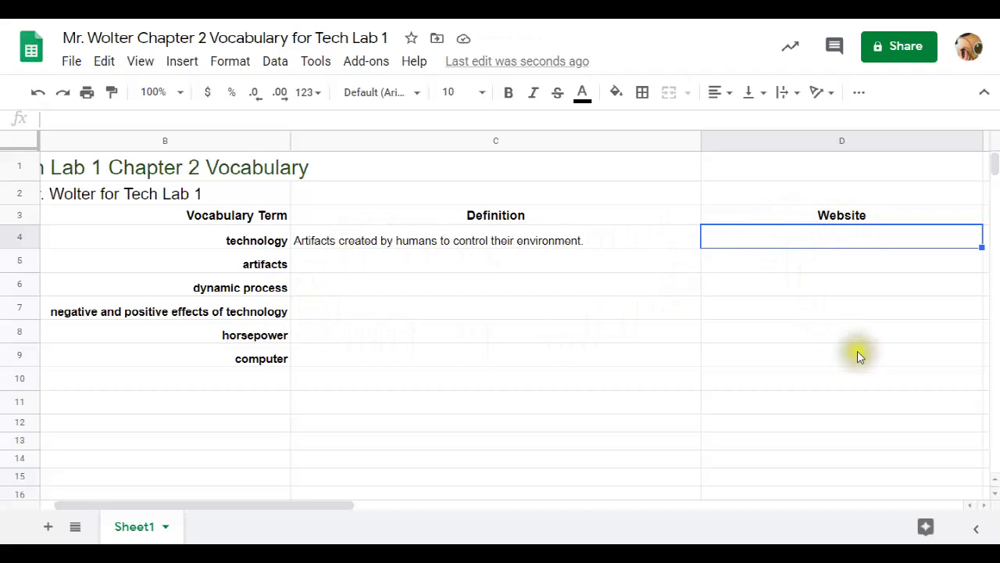
- Look through the columns beyond the Website column along row 3 and return to column A
{"action": "left_click", "coordinate": [983, 509]}
{"action": "left_click", "coordinate": [983, 509]}
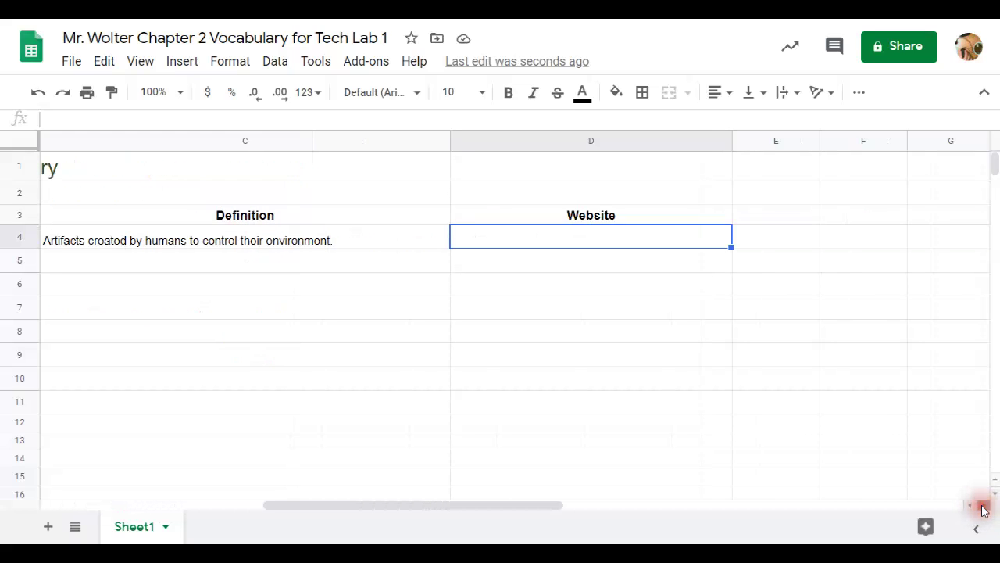
{"action": "left_click", "coordinate": [787, 211]}
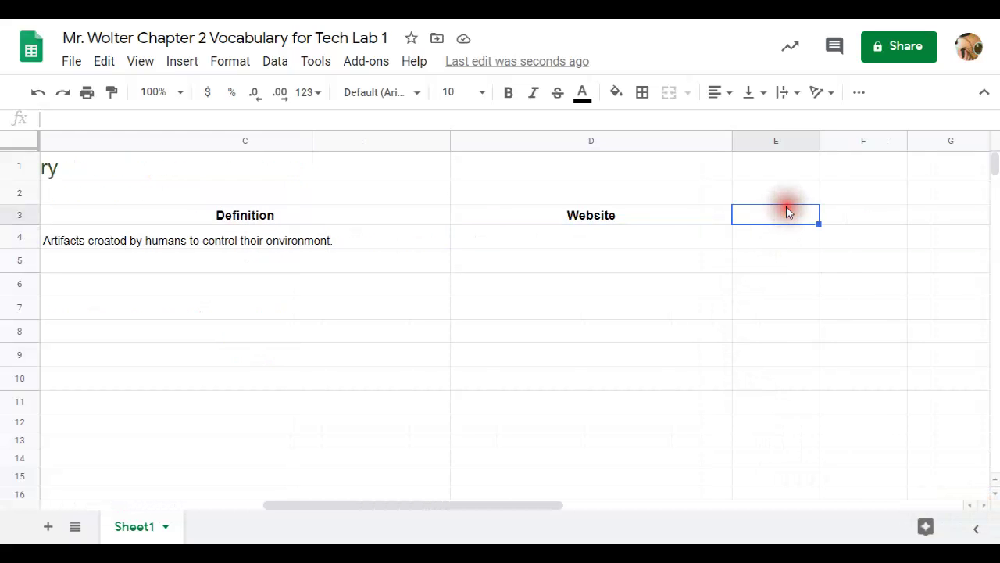
{"action": "key", "text": "Right"}
{"action": "key", "text": "Right"}
{"action": "key", "text": "Right"}
{"action": "key", "text": "Right"}
{"action": "key", "text": "Right"}
{"action": "key", "text": "Right"}
{"action": "key", "text": "Right"}
{"action": "key", "text": "Right"}
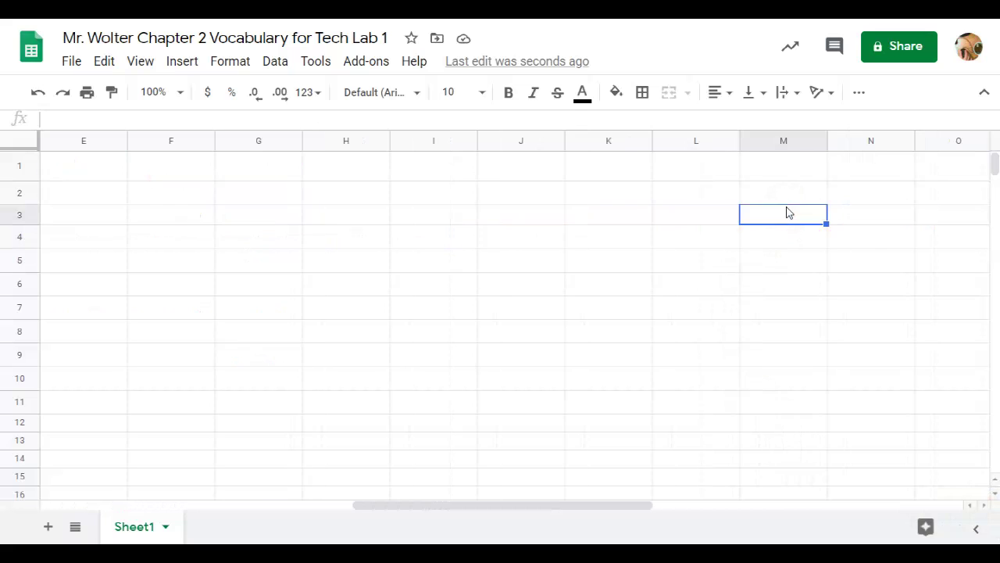
{"action": "key", "text": "Left"}
{"action": "key", "text": "ctrl+Left"}
{"action": "key", "text": "Home"}
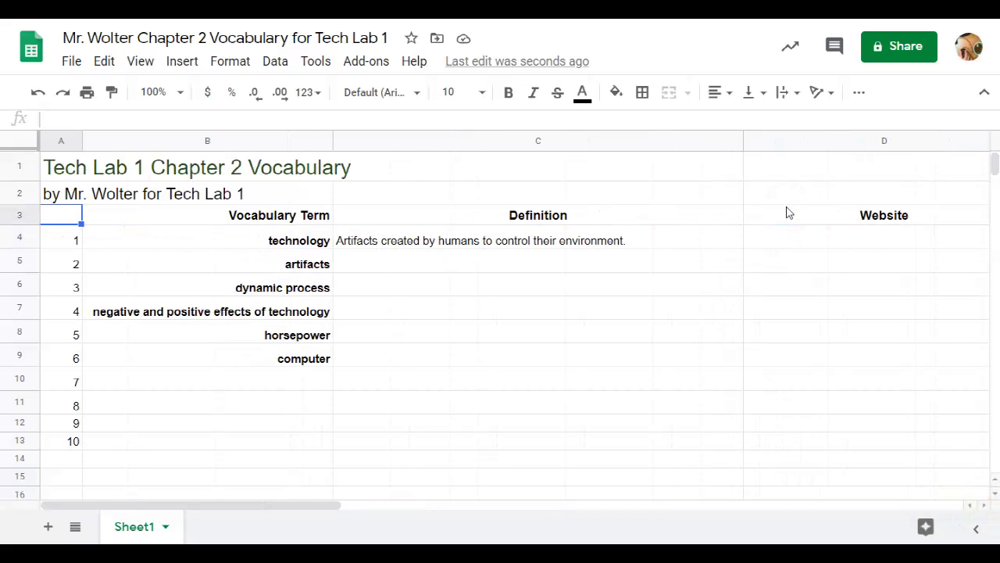
- Select cell D4, switch to the Google results for "what is technology", open the OpenLearn article and accept its cookie notice
{"action": "left_click", "coordinate": [784, 245]}
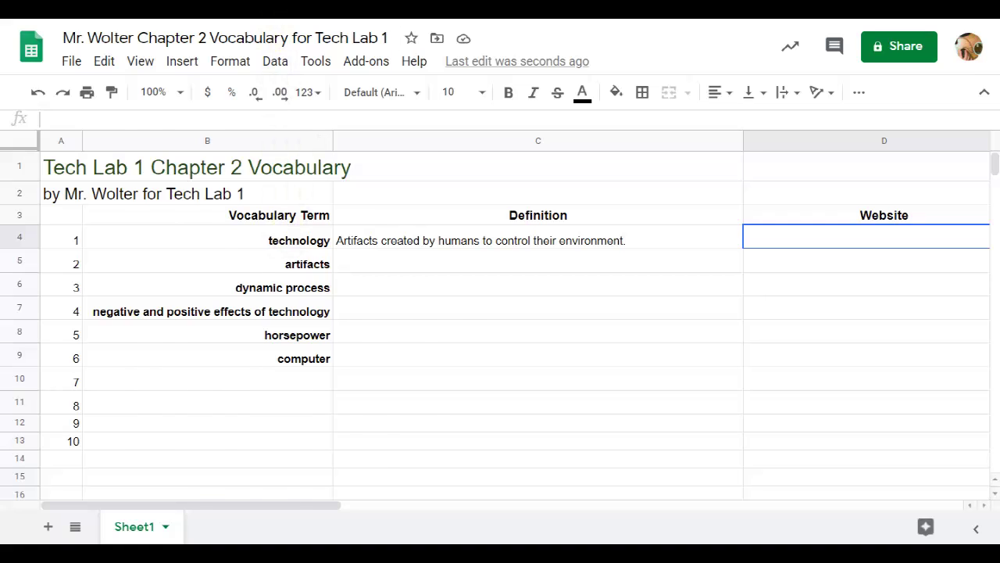
{"action": "key", "text": "ctrl+Tab"}
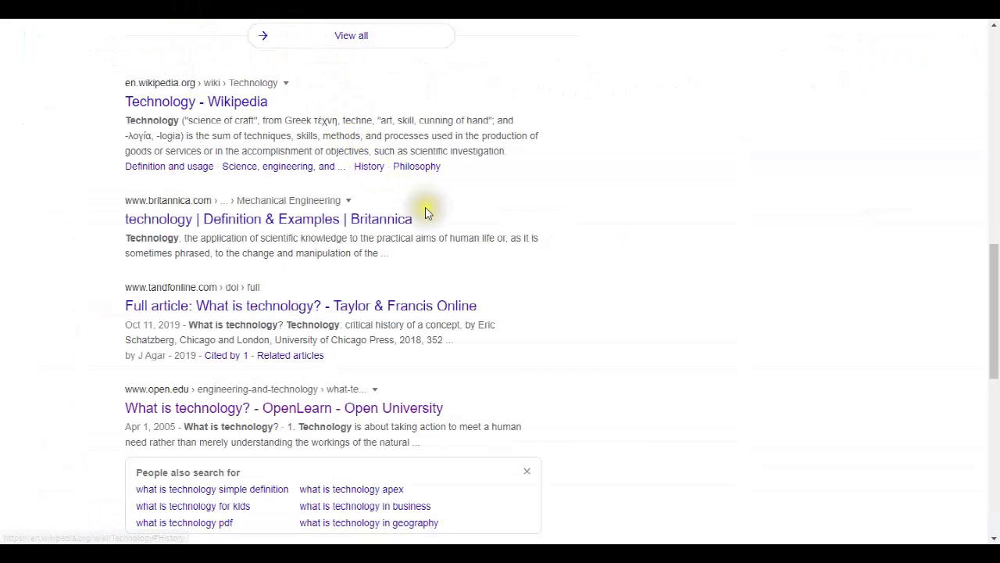
{"action": "scroll", "coordinate": [428, 214], "scroll_direction": "down", "scroll_amount": 1}
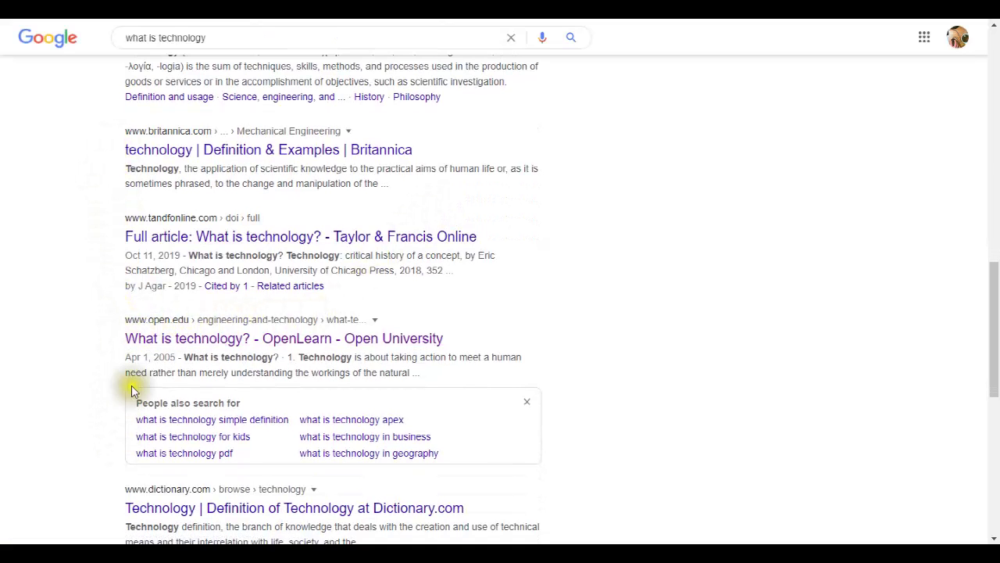
{"action": "left_click", "coordinate": [161, 340]}
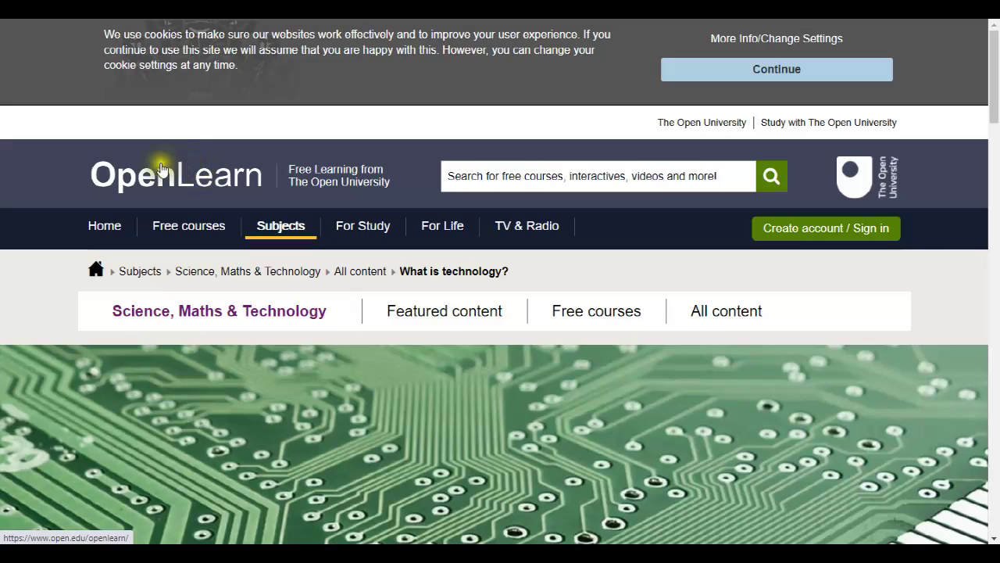
{"action": "left_click", "coordinate": [755, 72]}
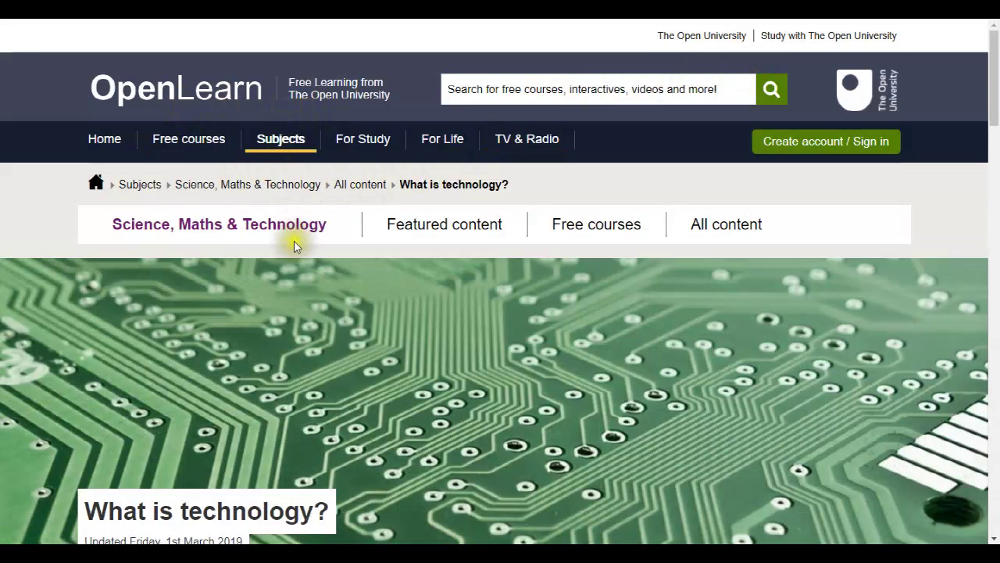
{"action": "scroll", "coordinate": [295, 283], "scroll_direction": "down", "scroll_amount": 3}
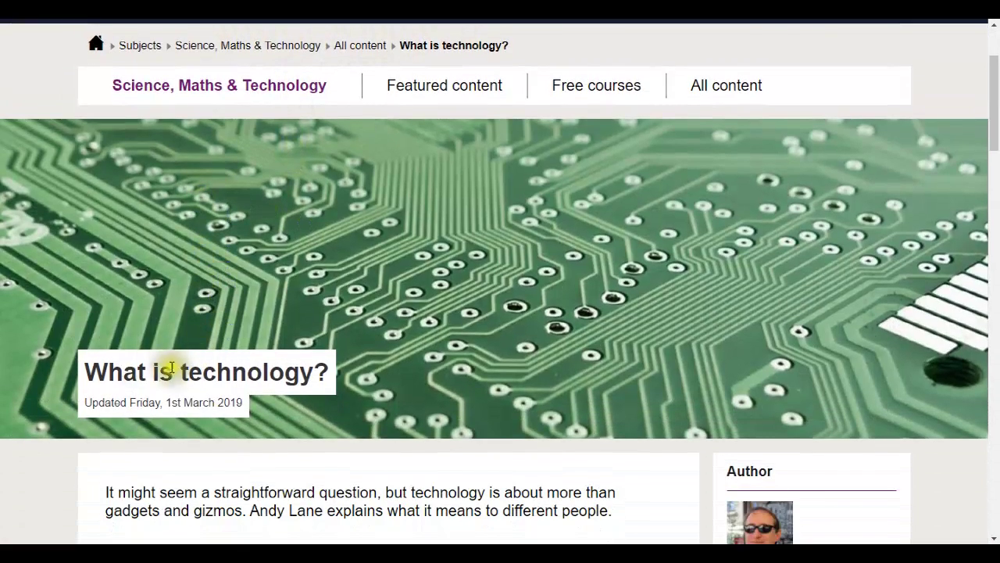
{"action": "scroll", "coordinate": [281, 327], "scroll_direction": "up", "scroll_amount": 1}
{"action": "scroll", "coordinate": [282, 328], "scroll_direction": "up", "scroll_amount": 2}
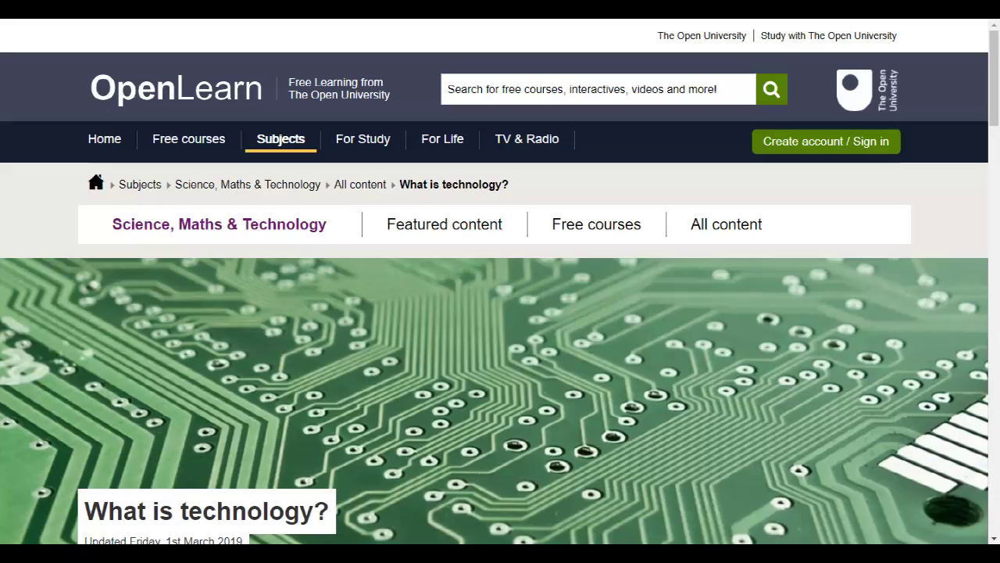
- Exit full-screen view, restore the browser to a smaller window and copy the OpenLearn article's full web address
{"action": "key", "text": "F11"}
{"action": "left_click_drag", "start_coordinate": [659, 6], "coordinate": [653, 49]}
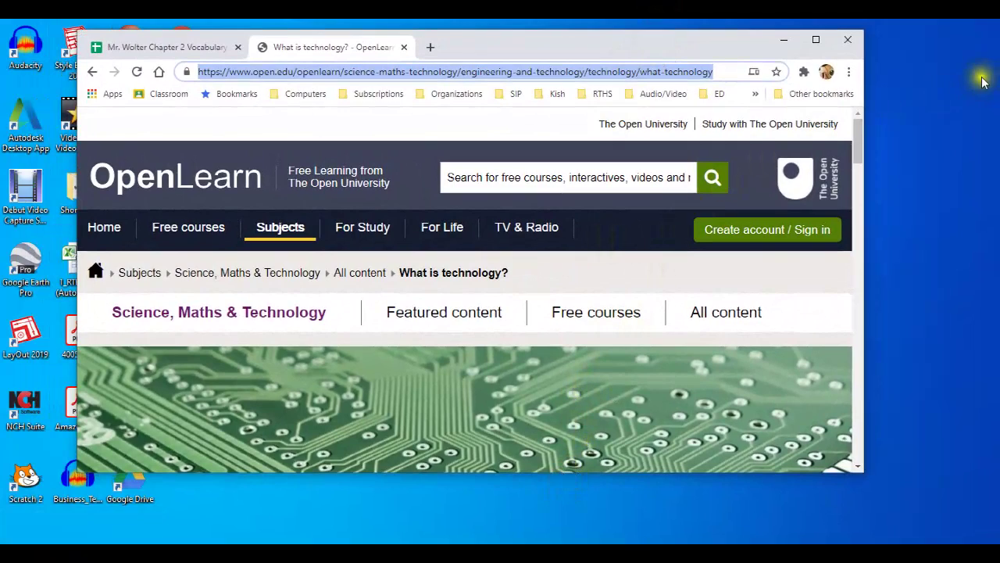
{"action": "left_click", "coordinate": [487, 72]}
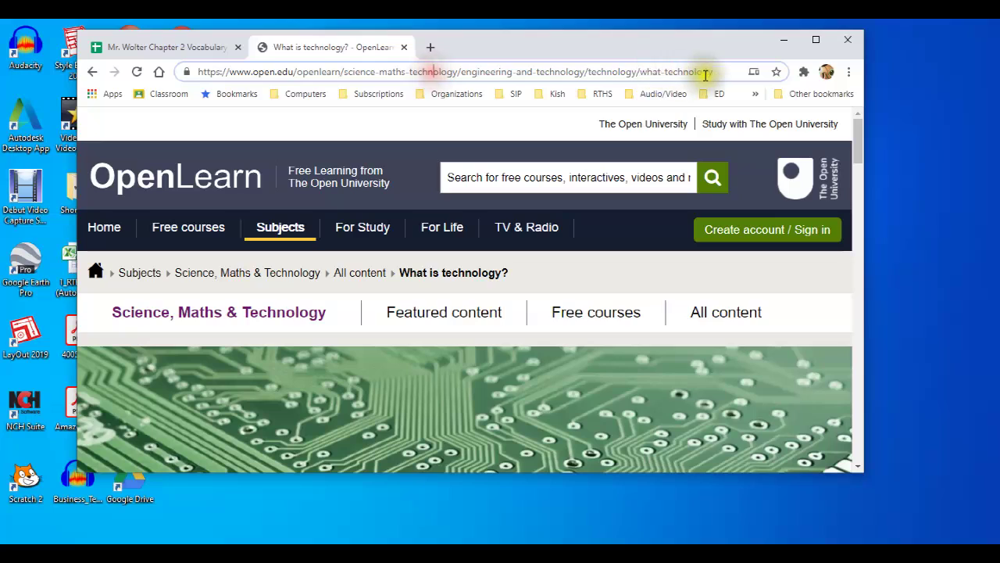
{"action": "left_click_drag", "start_coordinate": [719, 72], "coordinate": [179, 69]}
{"action": "key", "text": "ctrl+c"}
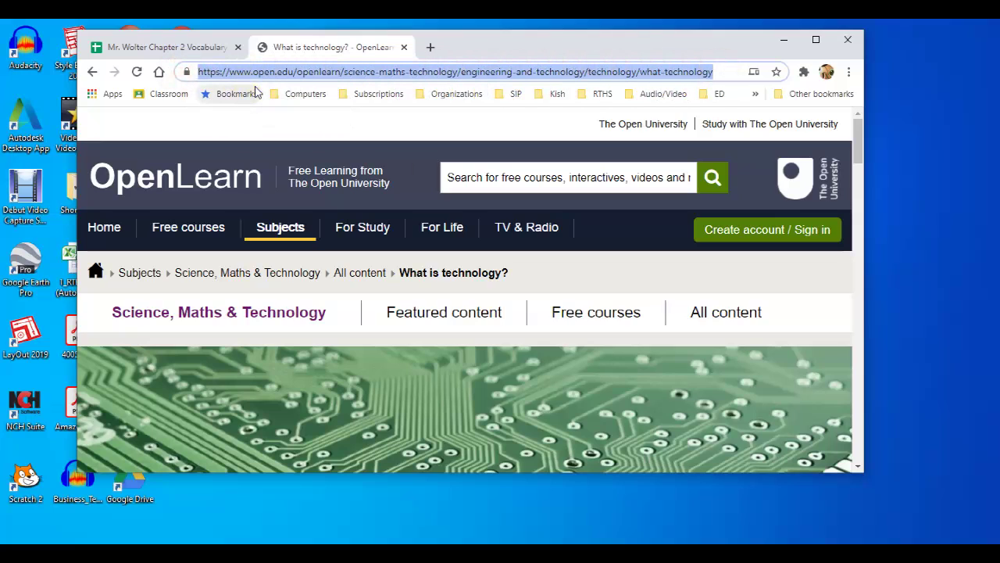
- Switch back to the vocabulary spreadsheet and paste the copied OpenLearn address into cell D4 under the Website heading
{"action": "left_click", "coordinate": [162, 47]}
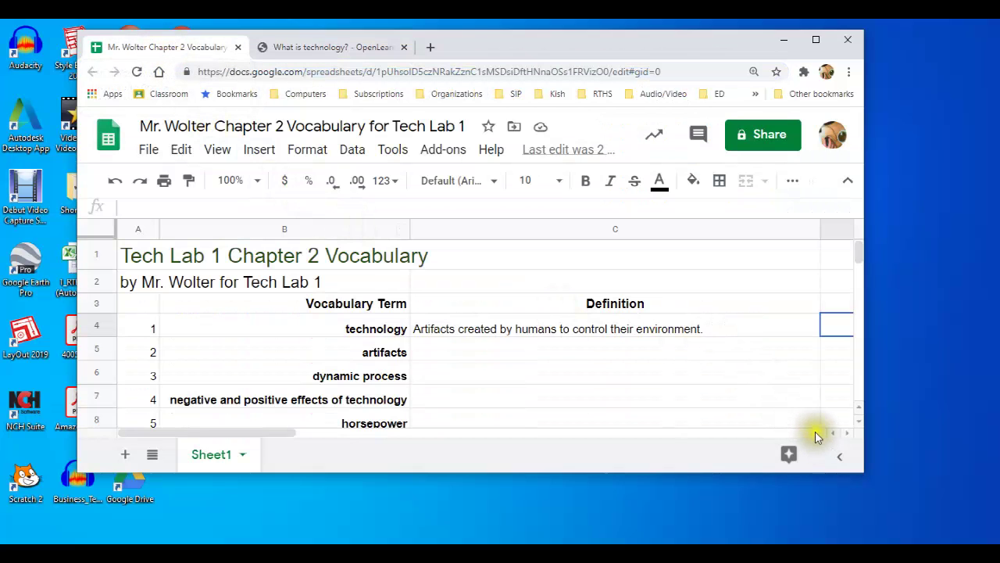
{"action": "left_click", "coordinate": [848, 432]}
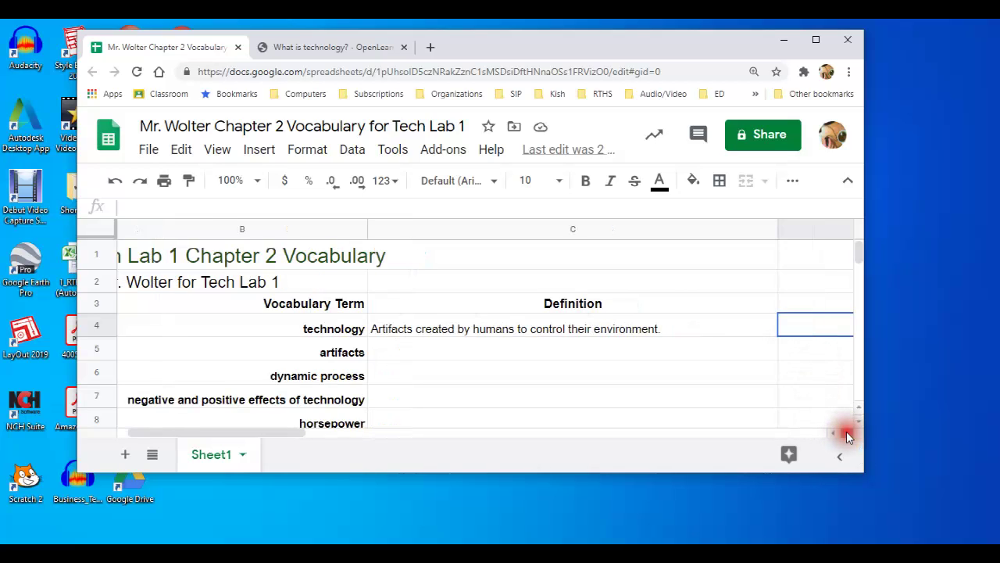
{"action": "left_click", "coordinate": [846, 432]}
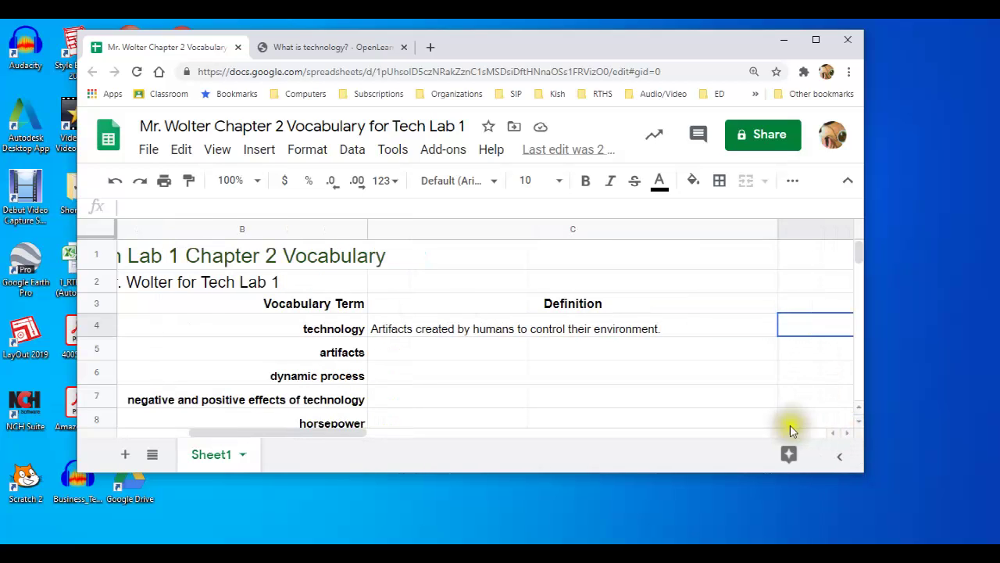
{"action": "left_click_drag", "start_coordinate": [362, 435], "coordinate": [395, 431]}
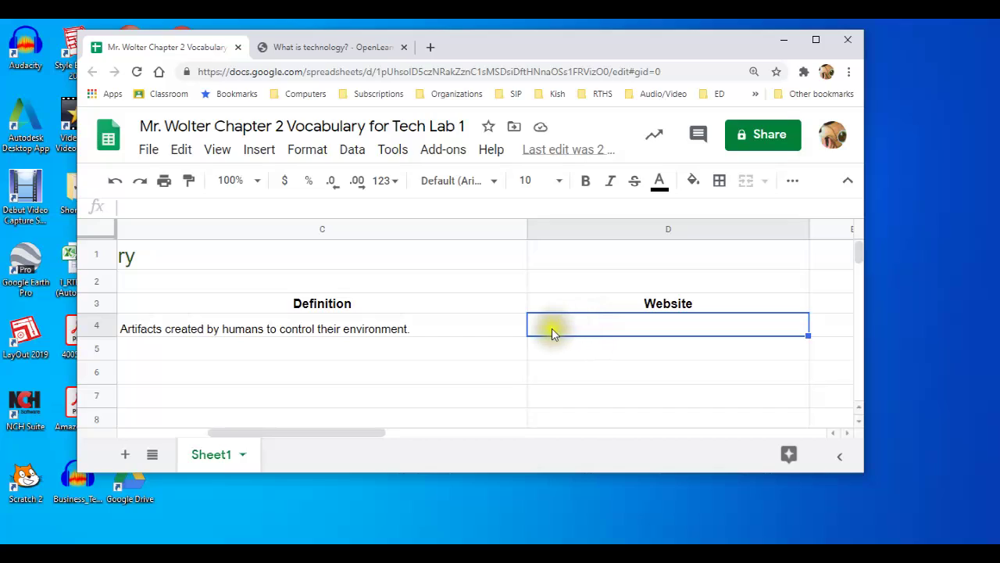
{"action": "left_click", "coordinate": [619, 332]}
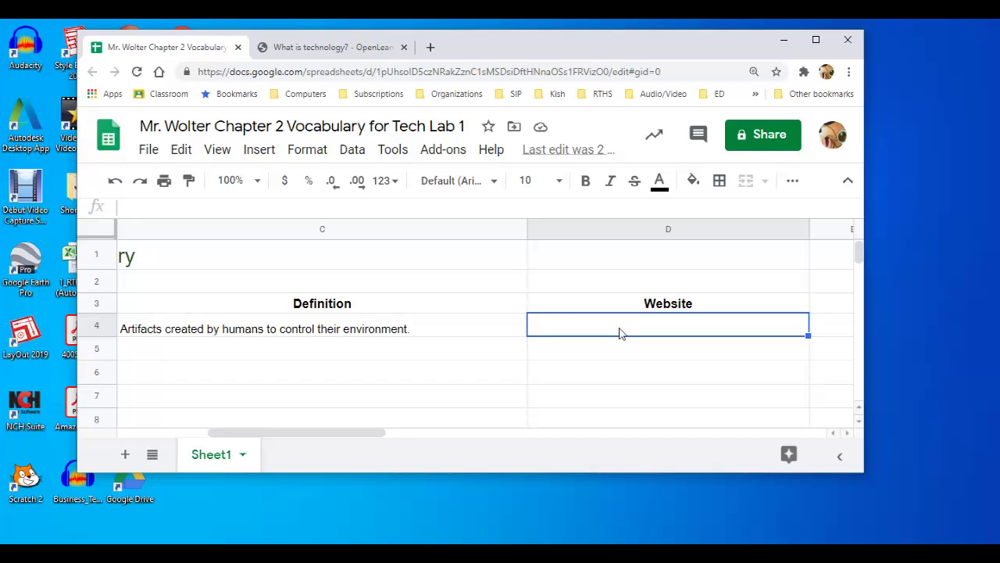
{"action": "key", "text": "ctrl+v"}
{"action": "mouse_move", "coordinate": [696, 331]}
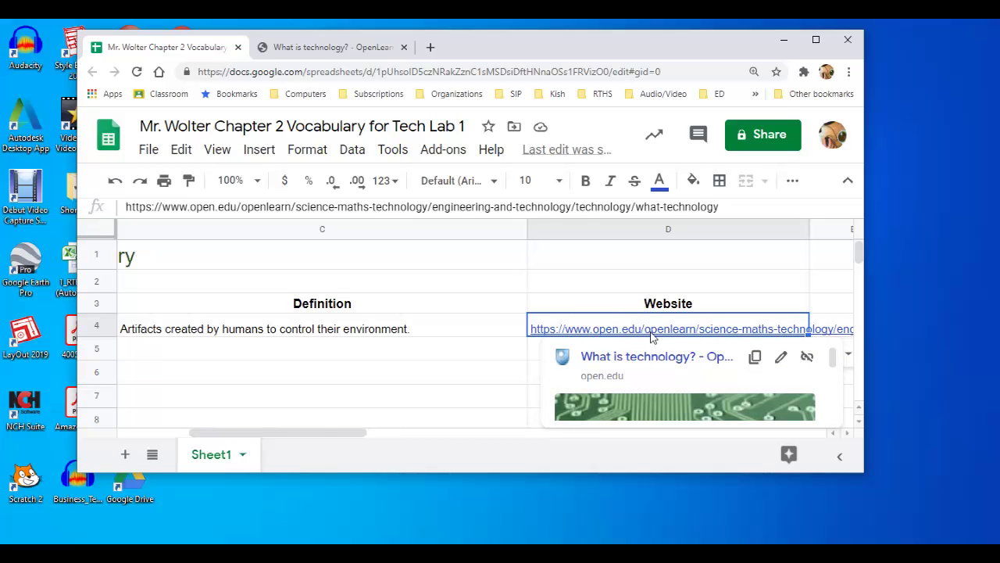
- Clear the pasted web address from cell D4
{"action": "left_click", "coordinate": [522, 346]}
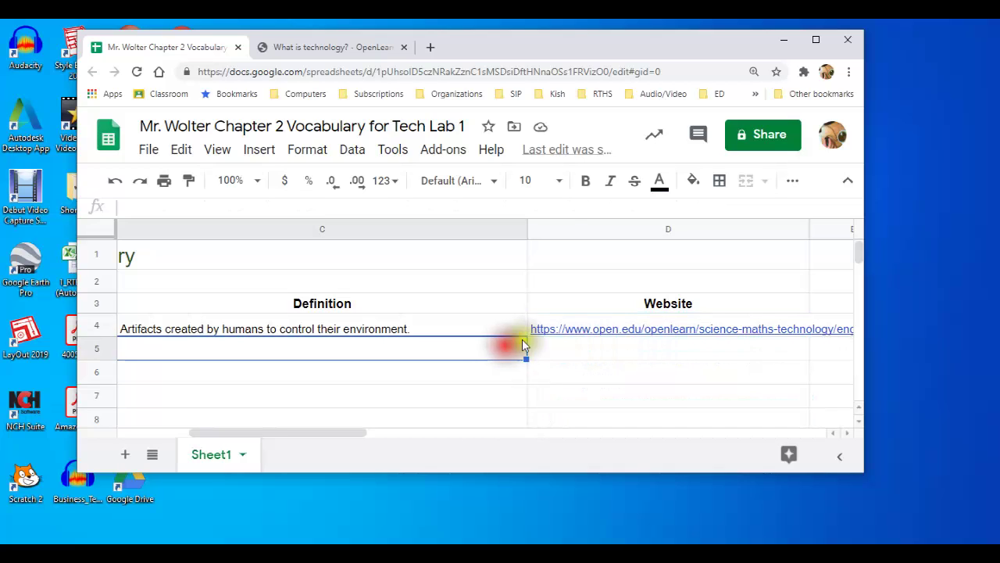
{"action": "left_click", "coordinate": [536, 329]}
{"action": "key", "text": "Delete"}
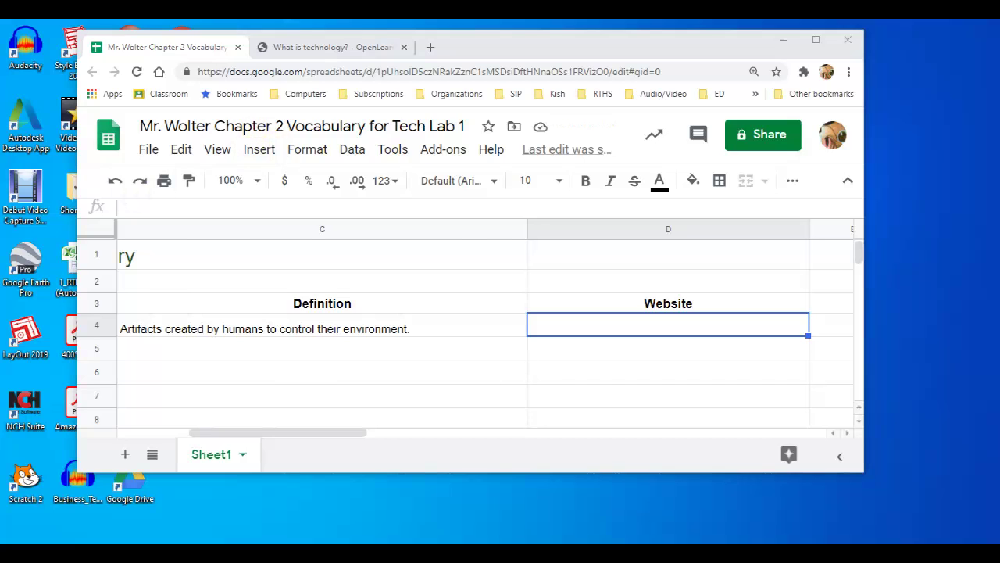
{"action": "left_click", "coordinate": [550, 328]}
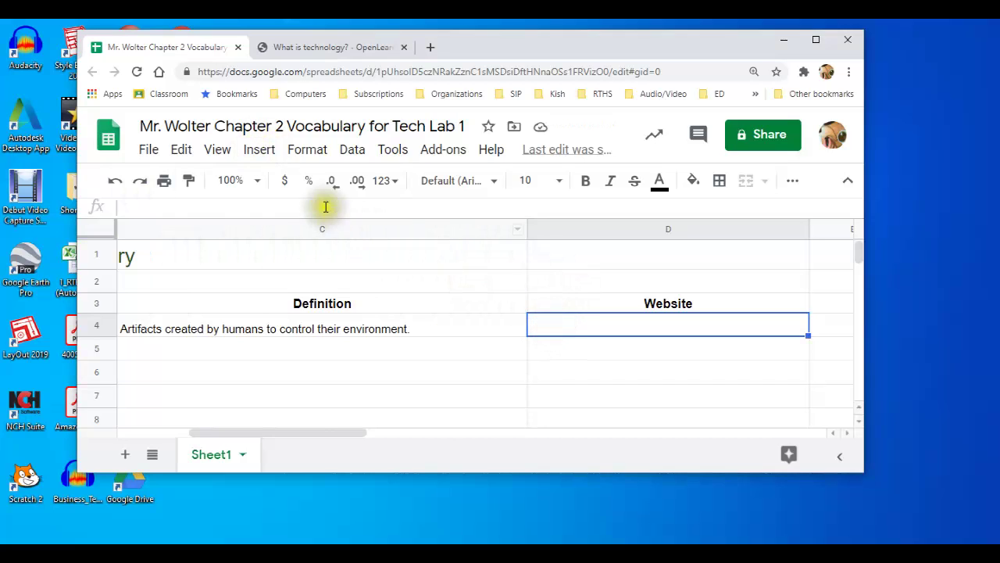
{"action": "left_click", "coordinate": [261, 150]}
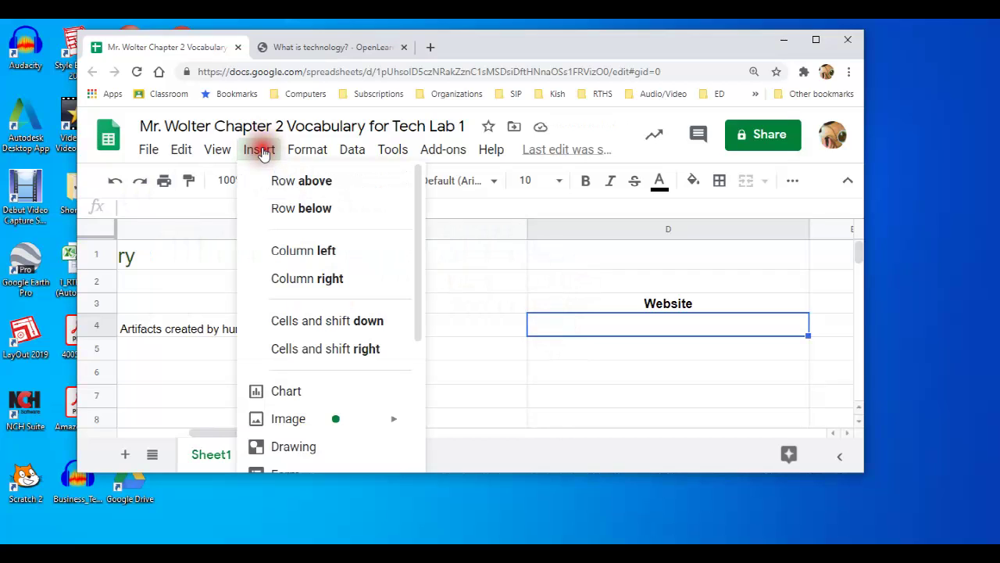
{"action": "left_click_drag", "start_coordinate": [418, 201], "coordinate": [412, 327]}
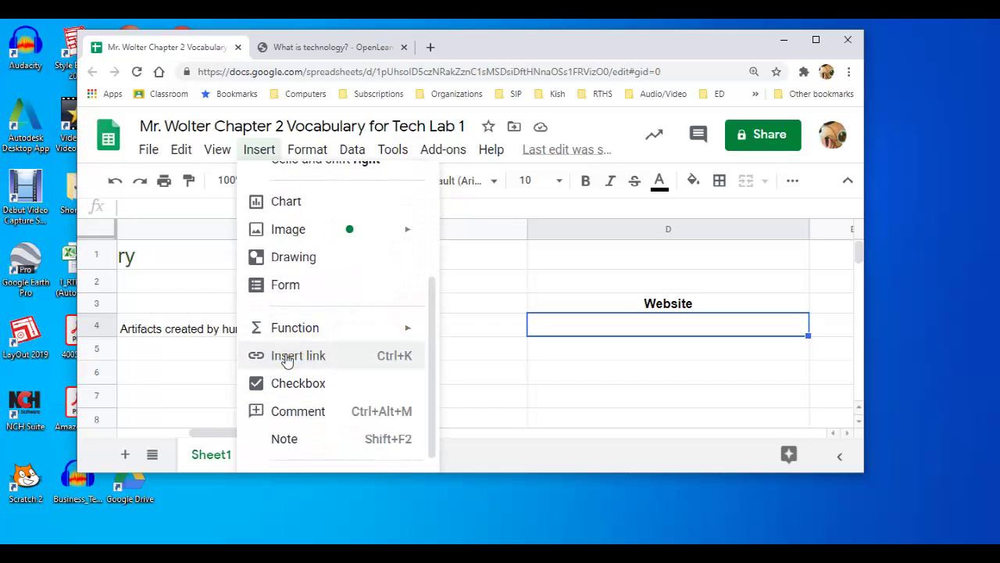
{"action": "left_click", "coordinate": [288, 358]}
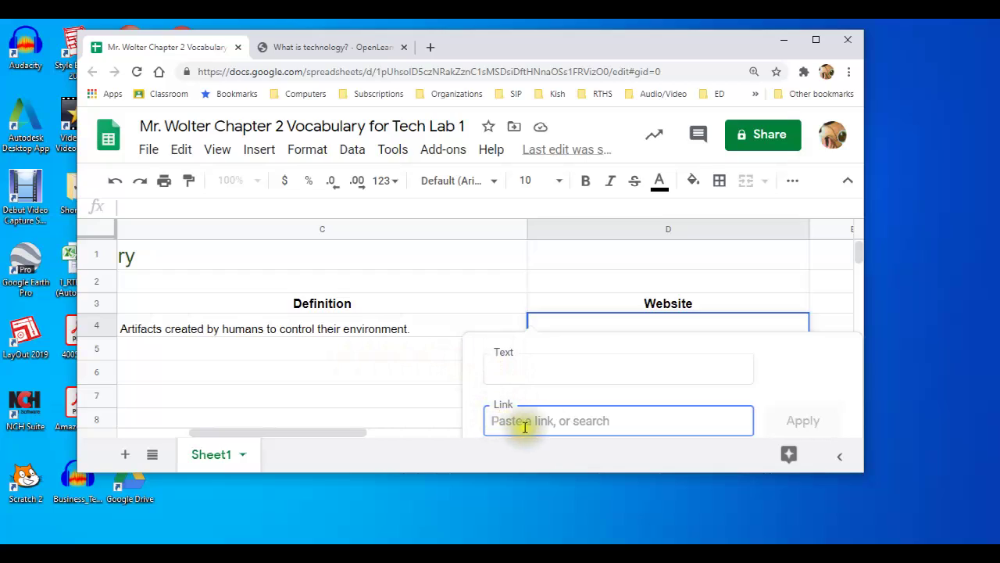
{"action": "left_click", "coordinate": [490, 418]}
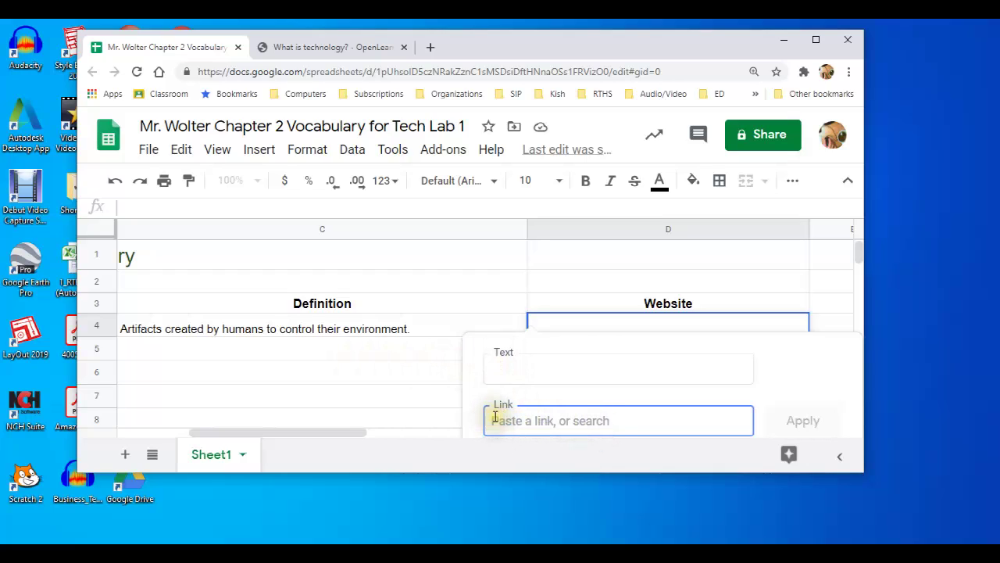
{"action": "key", "text": "ctrl+v"}
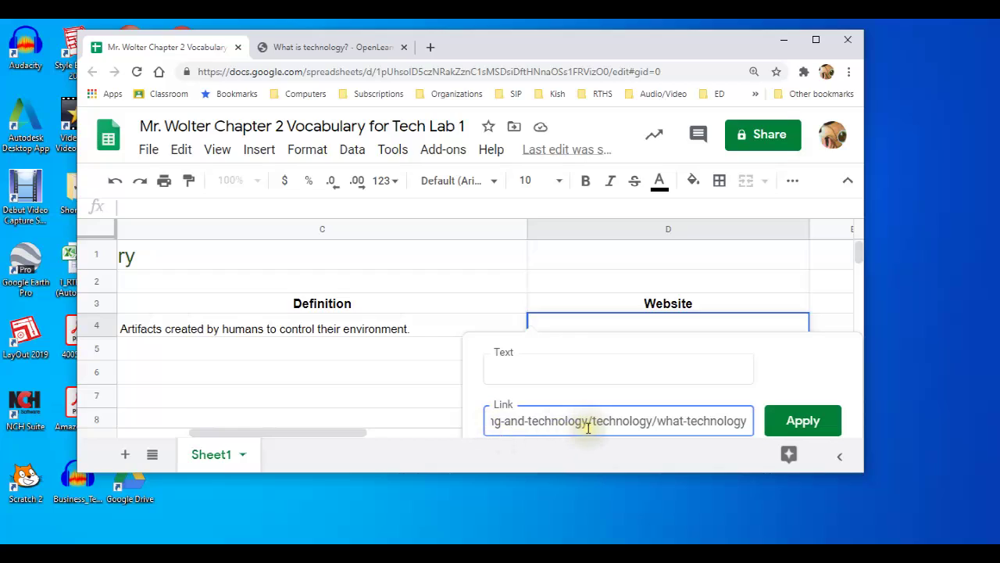
{"action": "left_click", "coordinate": [506, 367]}
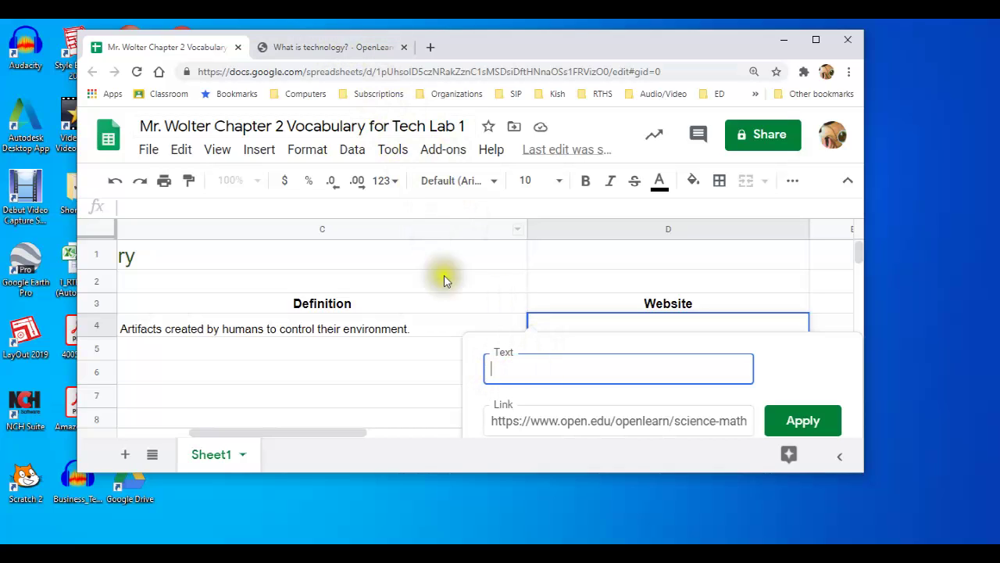
{"action": "left_click", "coordinate": [331, 48]}
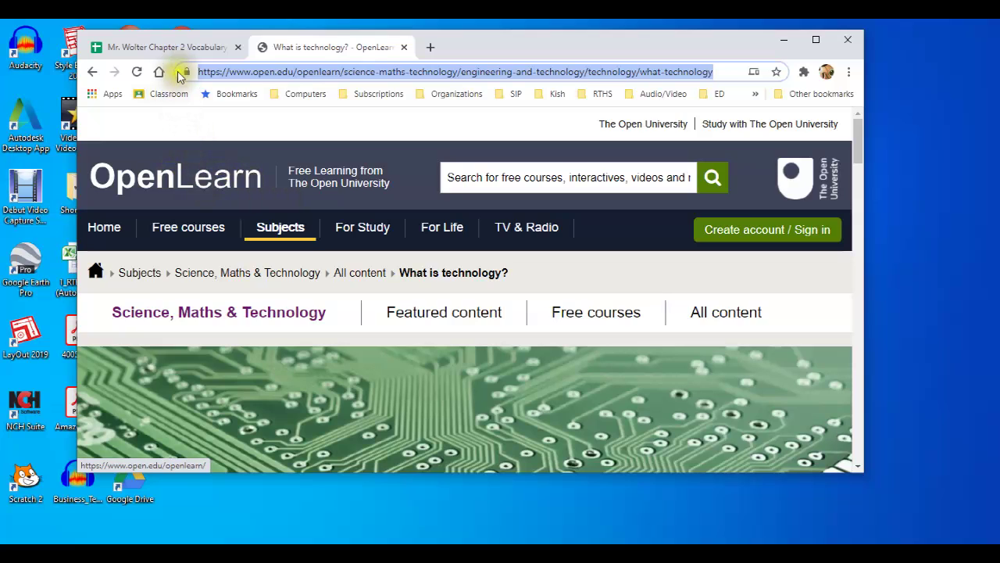
{"action": "left_click", "coordinate": [171, 49]}
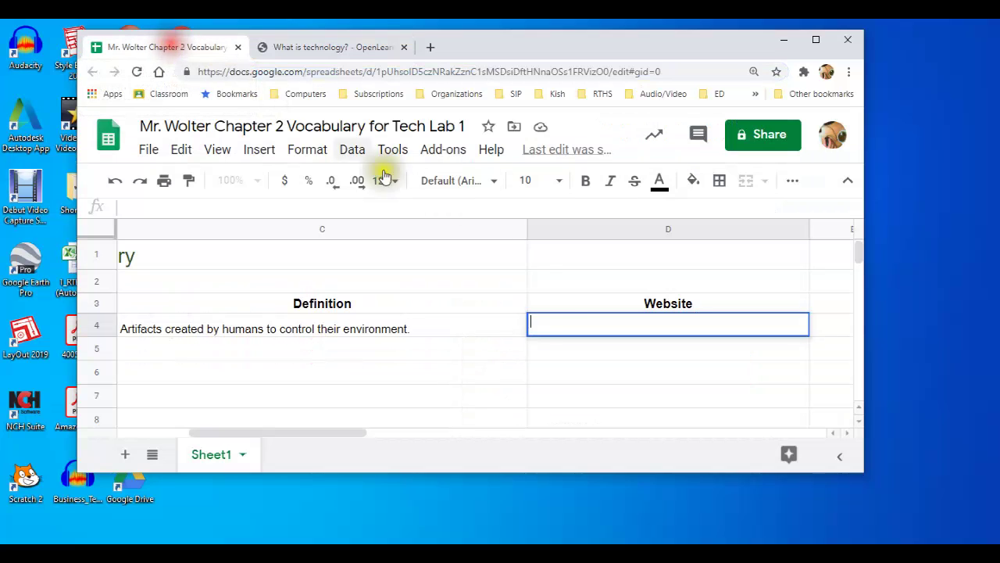
- Insert a link in cell D4 to the copied OpenLearn article address, displayed as "Visit OpenLearn to read about technology..."
{"action": "left_click", "coordinate": [541, 324]}
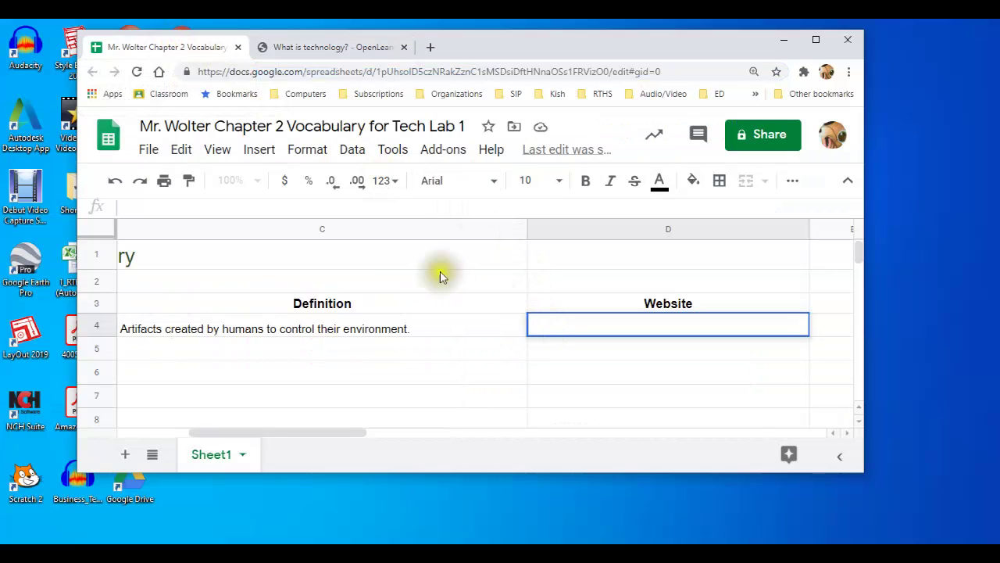
{"action": "left_click", "coordinate": [262, 152]}
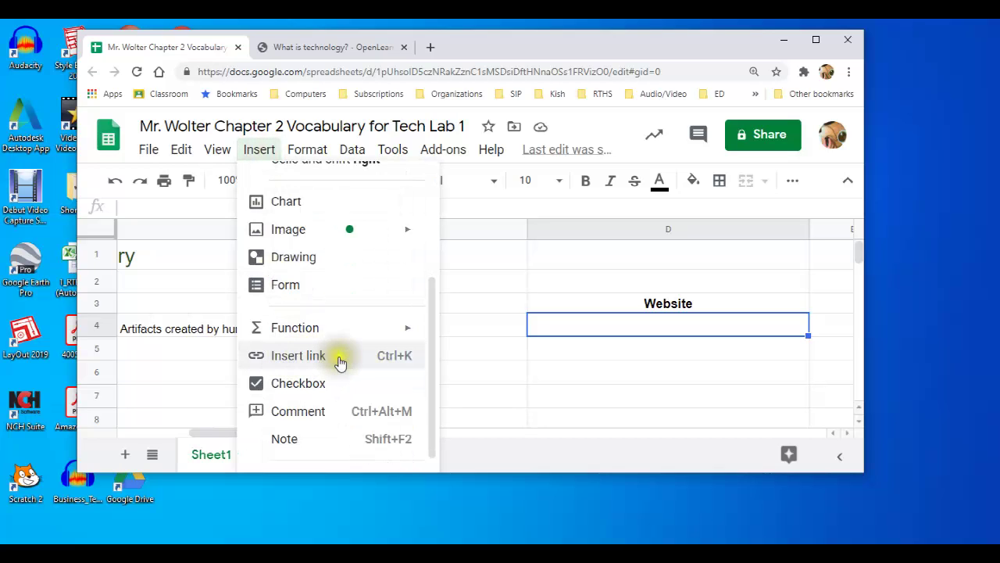
{"action": "left_click", "coordinate": [290, 360]}
{"action": "left_click", "coordinate": [517, 422]}
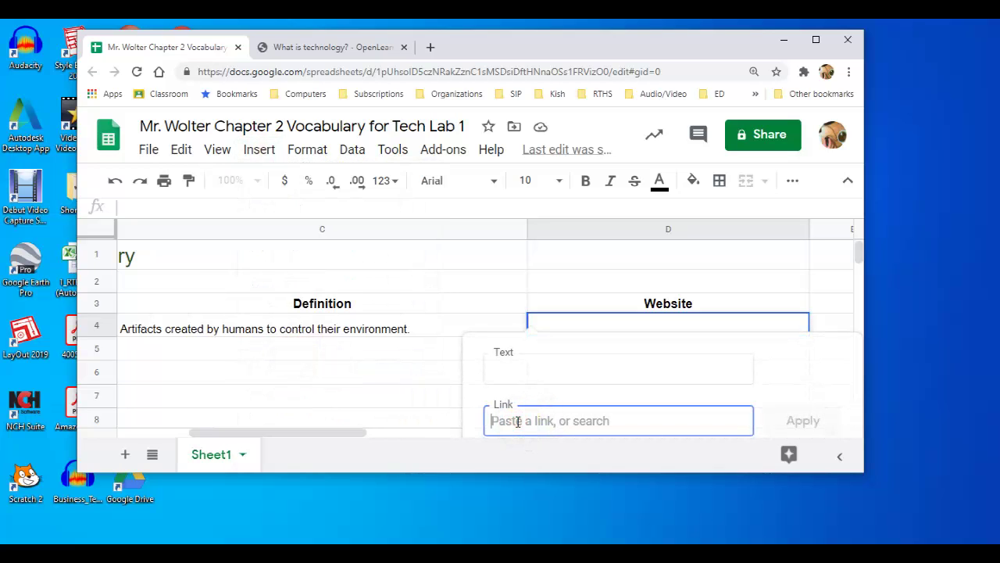
{"action": "type", "text": "https://www.open.edu/openlearn/science-maths-technology/engineering-and-technology/technology/what-technology"}
{"action": "left_click", "coordinate": [511, 368]}
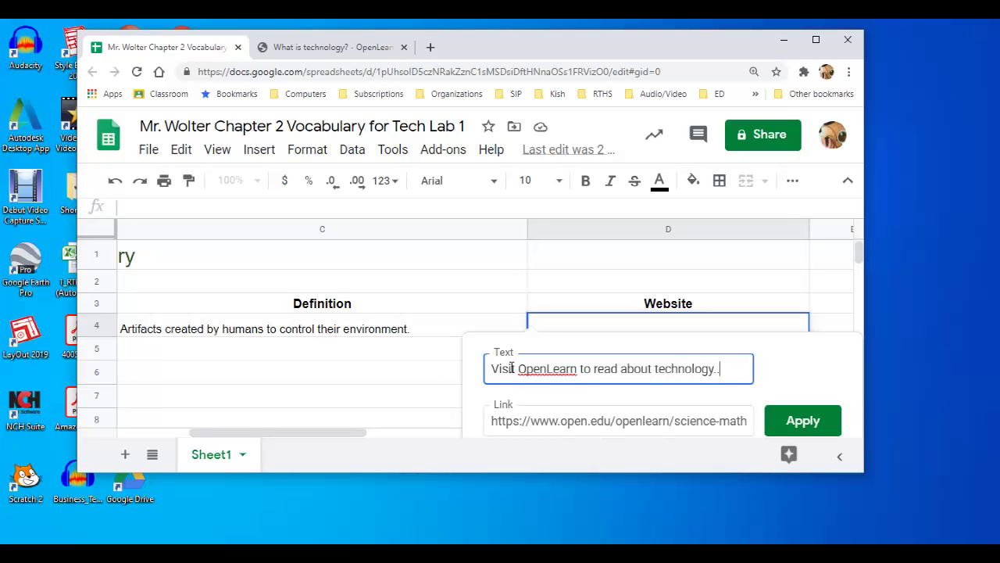
{"action": "left_click", "coordinate": [804, 420]}
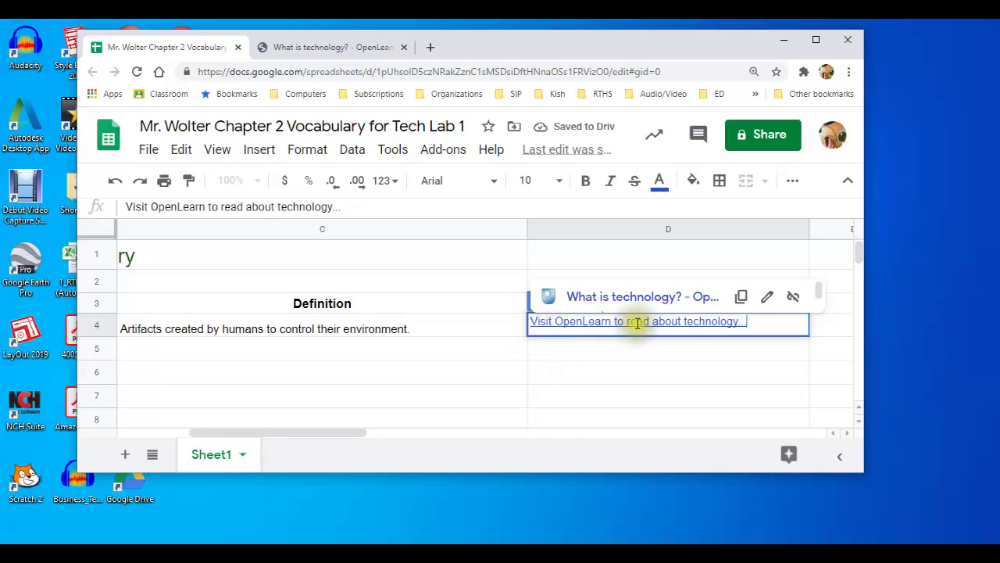
{"action": "key", "text": "Return"}
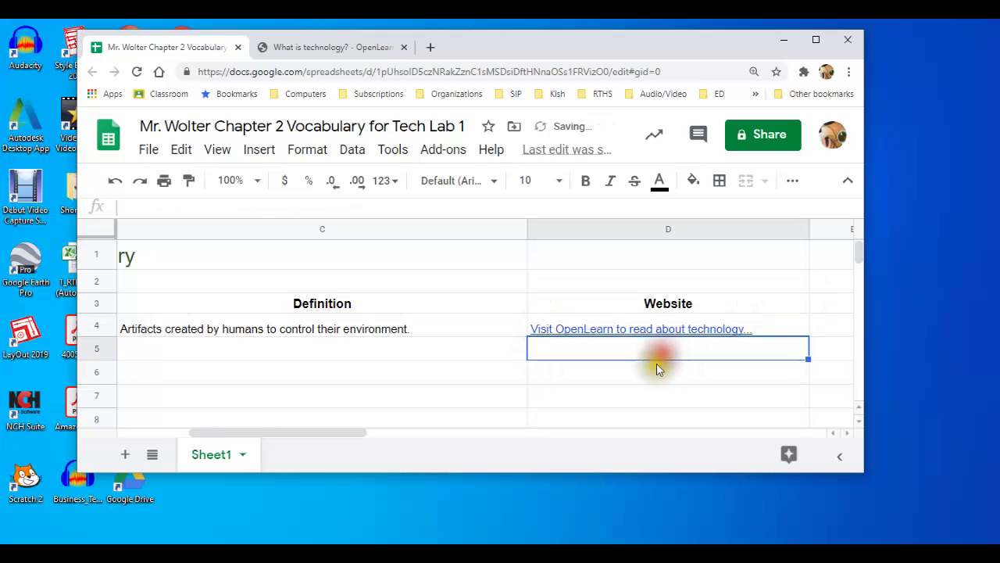
- Test the link in cell D4 by opening its target page and view the newly opened article tab
{"action": "left_click", "coordinate": [630, 392]}
{"action": "mouse_move", "coordinate": [588, 329]}
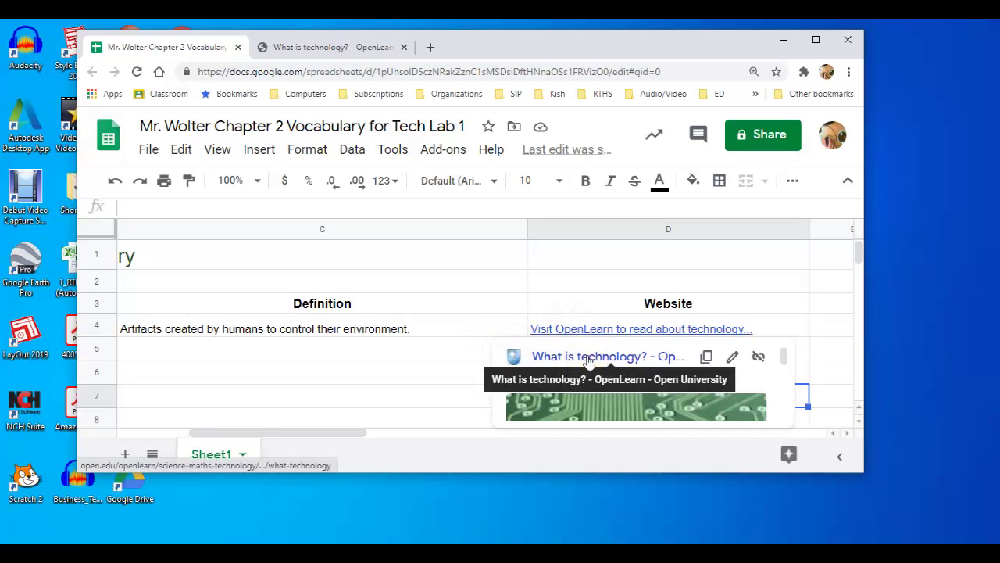
{"action": "left_click", "coordinate": [587, 360]}
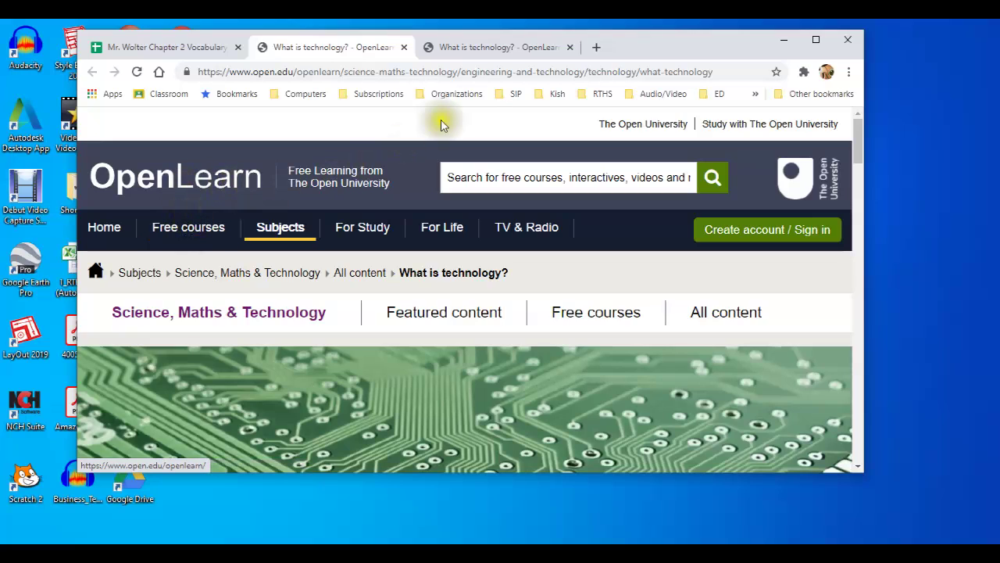
{"action": "left_click", "coordinate": [471, 49]}
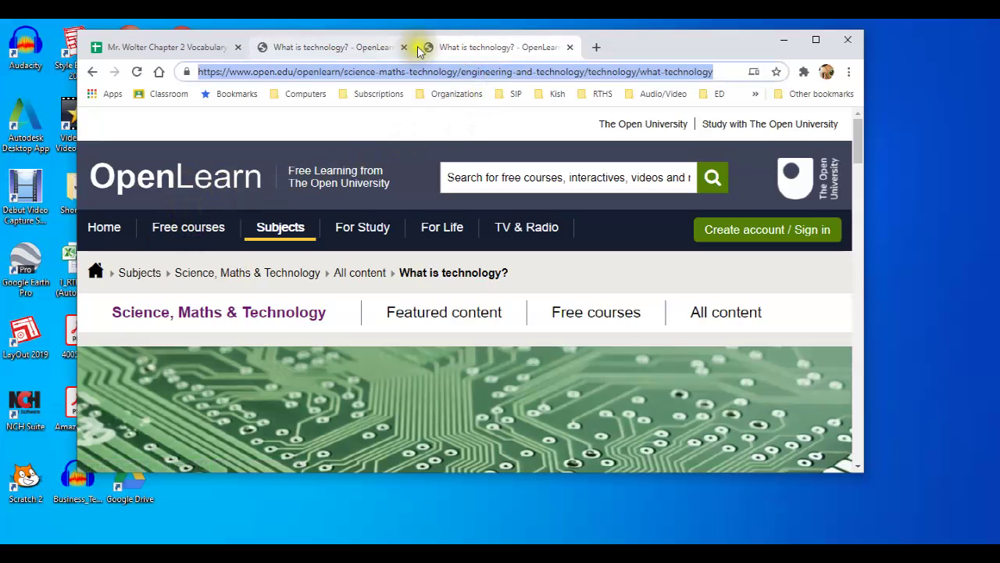
- Return to the vocabulary spreadsheet, clear the link from cell D4 and leave that cell selected
{"action": "left_click", "coordinate": [193, 49]}
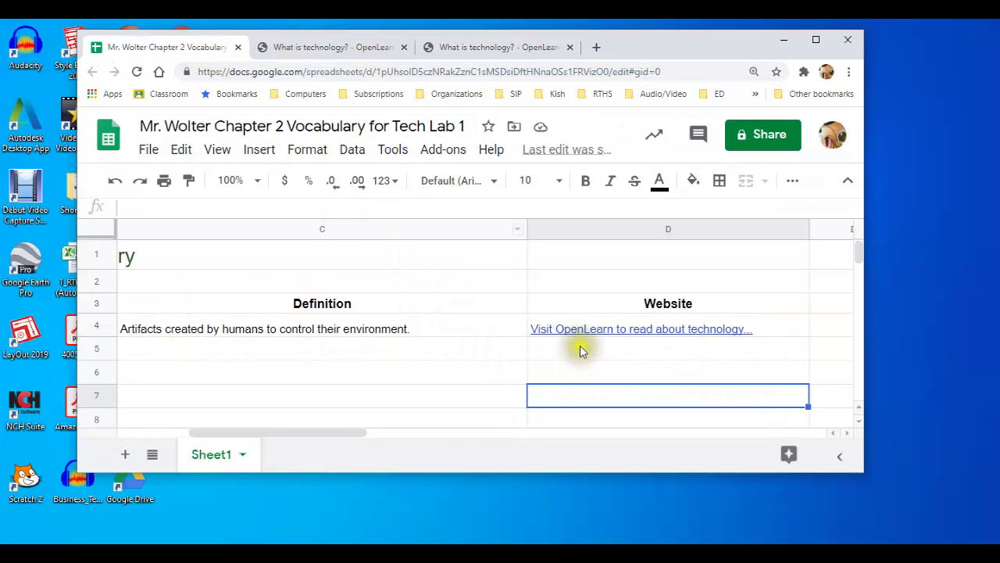
{"action": "mouse_move", "coordinate": [656, 333]}
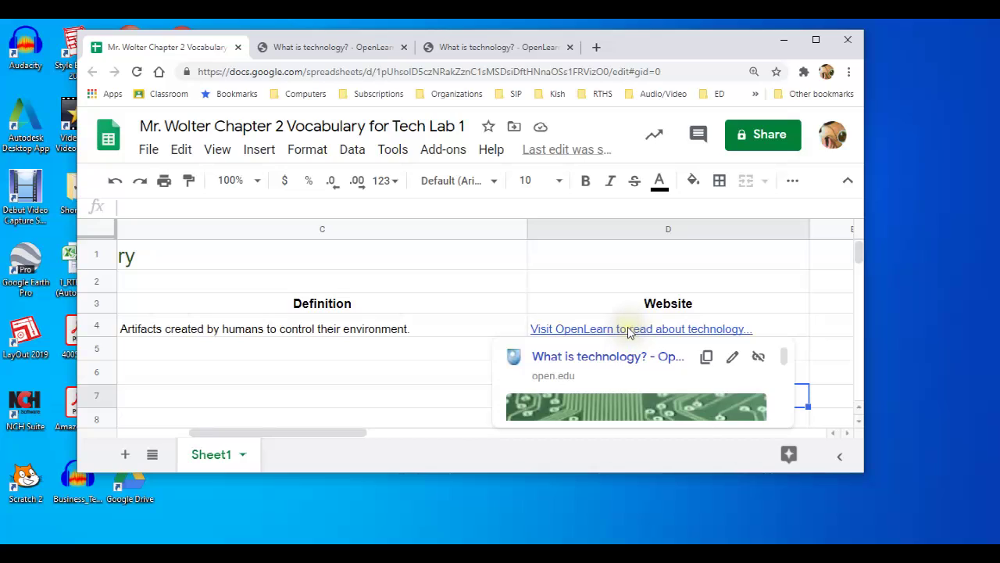
{"action": "left_click", "coordinate": [623, 331]}
{"action": "key", "text": "Delete"}
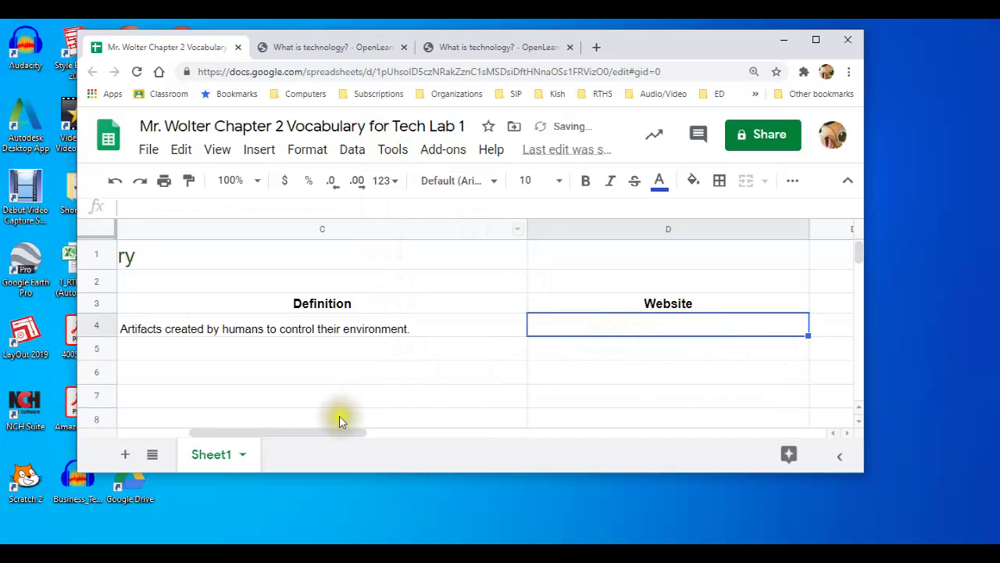
{"action": "left_click_drag", "start_coordinate": [335, 432], "coordinate": [272, 431]}
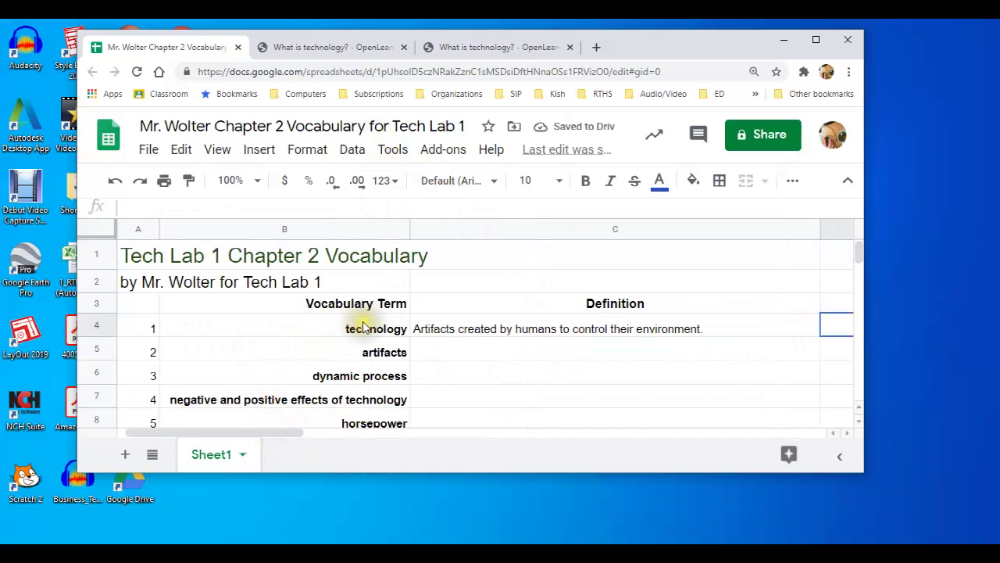
{"action": "left_click_drag", "start_coordinate": [288, 429], "coordinate": [373, 434]}
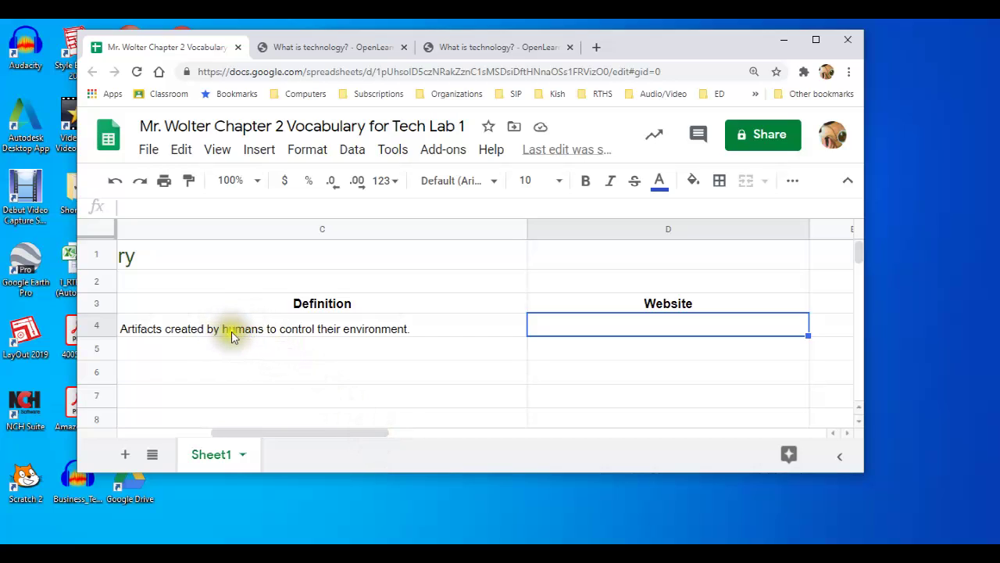
{"action": "left_click", "coordinate": [634, 330]}
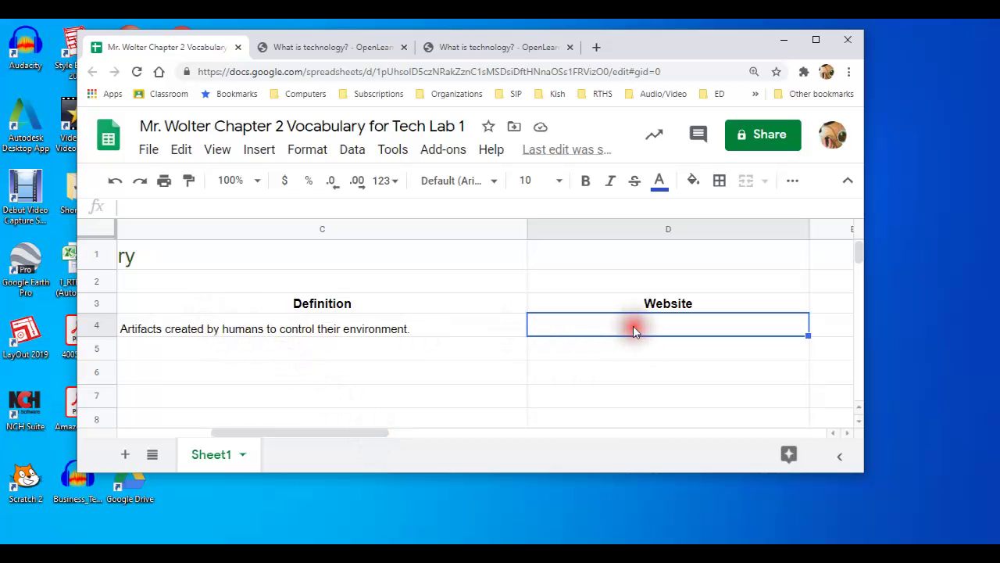
- Switch to the newly opened OpenLearn article and look through its explanation of what technology is
{"action": "left_click", "coordinate": [459, 50]}
{"action": "scroll", "coordinate": [361, 311], "scroll_direction": "down", "scroll_amount": 5}
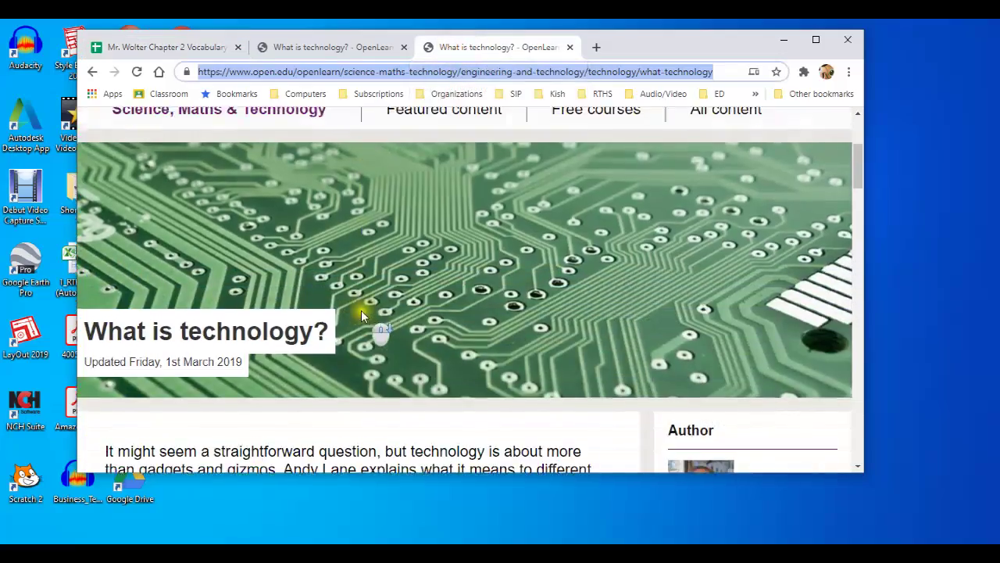
{"action": "scroll", "coordinate": [361, 310], "scroll_direction": "down", "scroll_amount": 5}
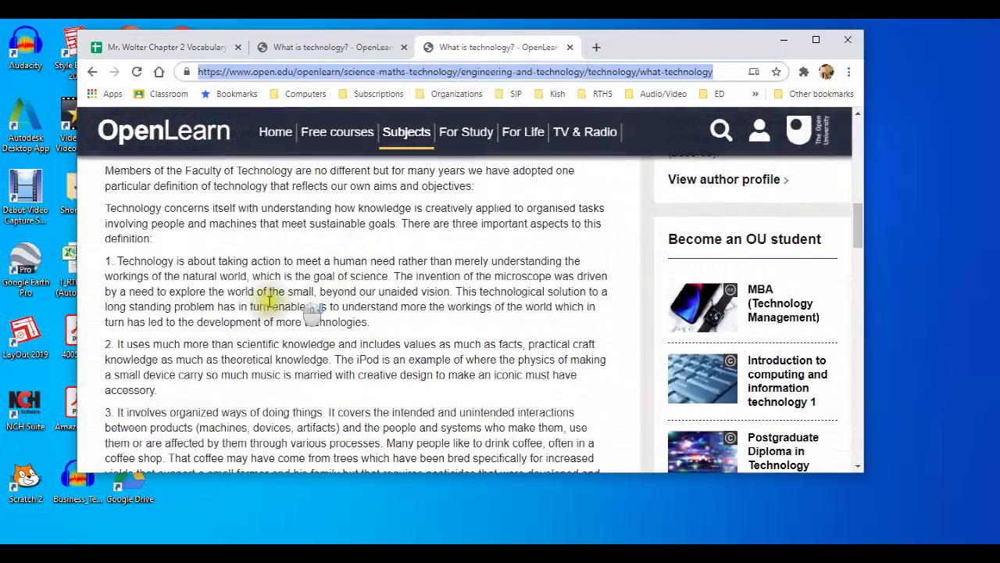
{"action": "scroll", "coordinate": [211, 364], "scroll_direction": "down", "scroll_amount": 4}
{"action": "scroll", "coordinate": [227, 364], "scroll_direction": "up", "scroll_amount": 14}
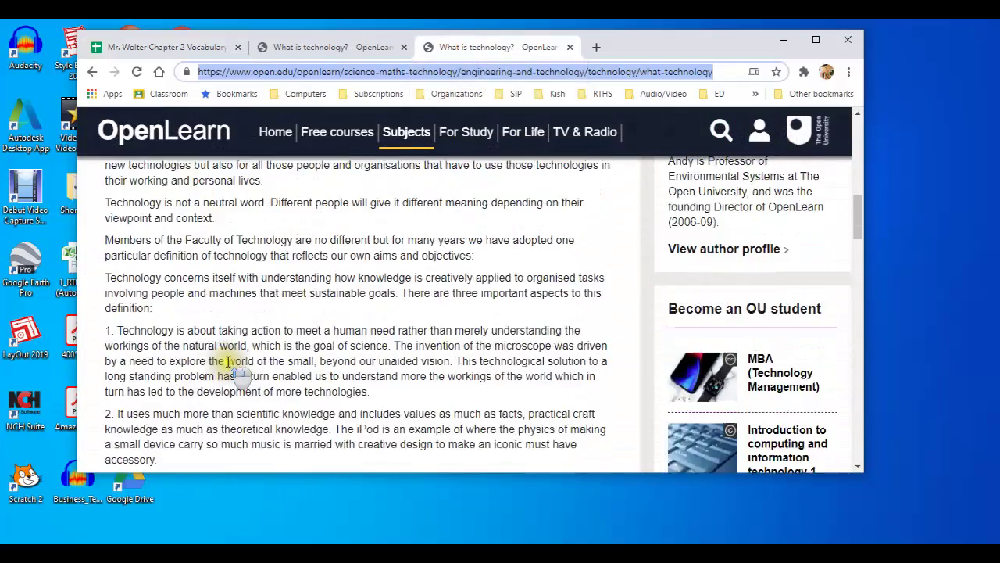
- Return to the vocabulary spreadsheet and start a new link in cell D4, pasting the copied OpenLearn article address as its target
{"action": "scroll", "coordinate": [231, 361], "scroll_direction": "up", "scroll_amount": 3}
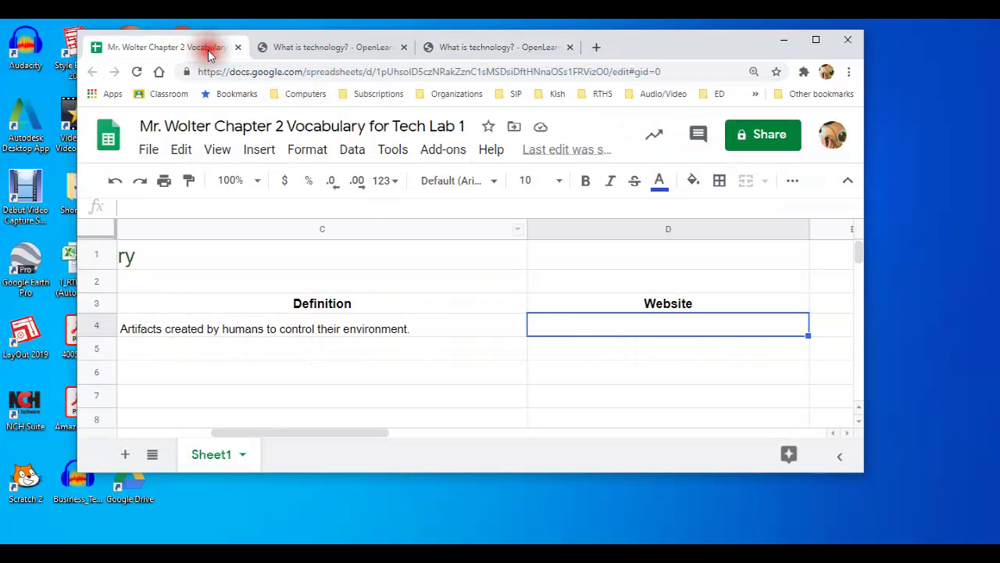
{"action": "left_click", "coordinate": [205, 45]}
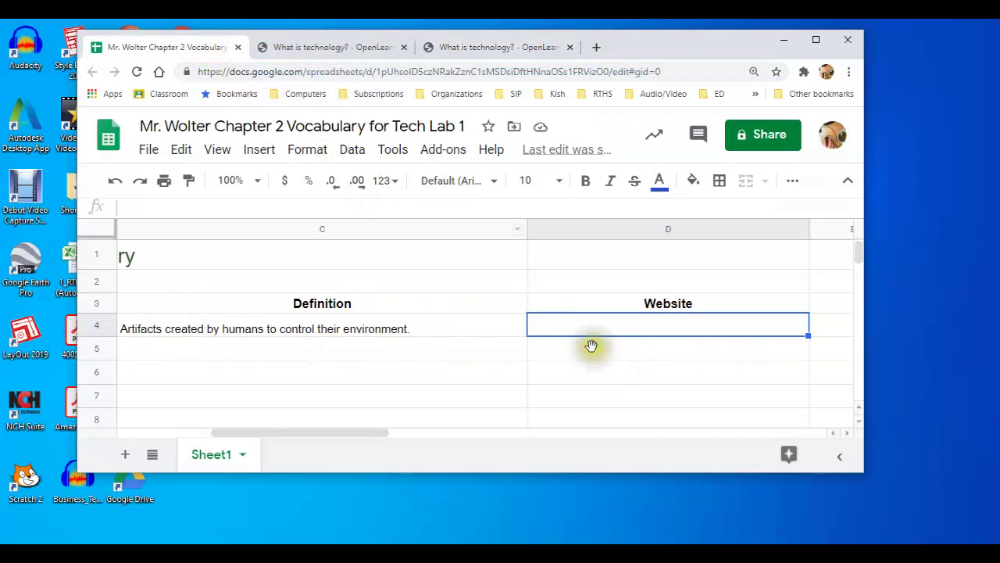
{"action": "left_click", "coordinate": [564, 328]}
{"action": "left_click", "coordinate": [260, 150]}
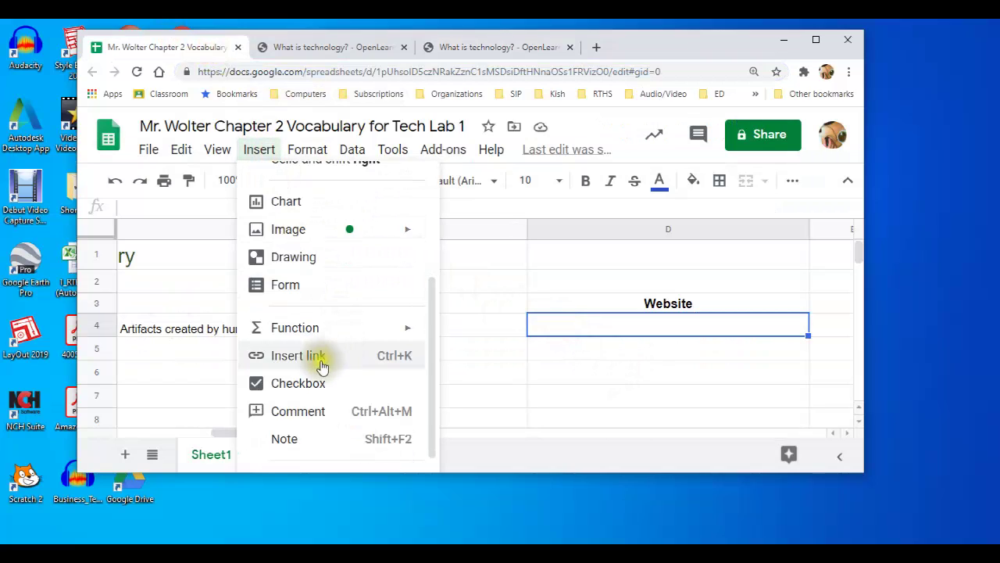
{"action": "left_click", "coordinate": [286, 356]}
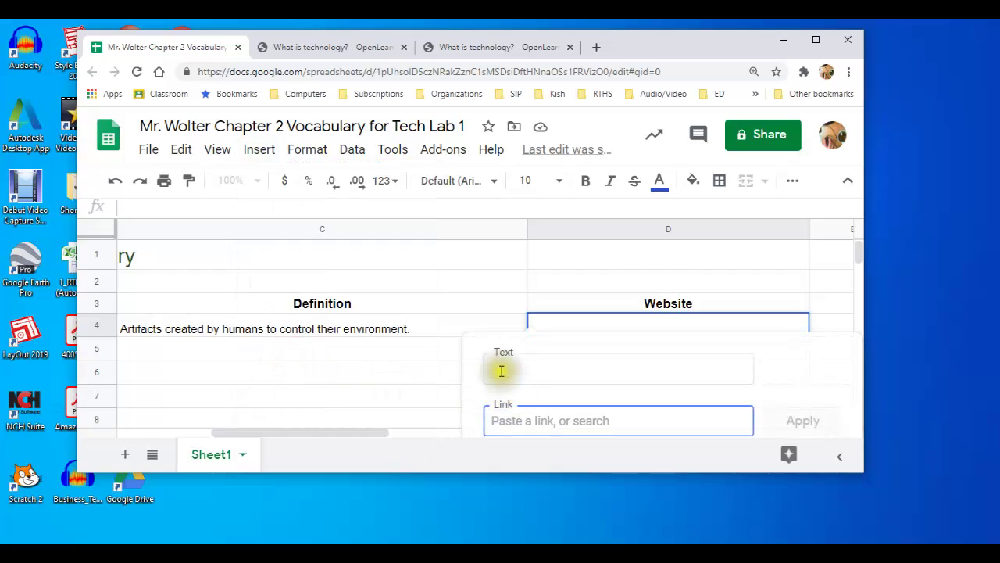
{"action": "left_click", "coordinate": [498, 420]}
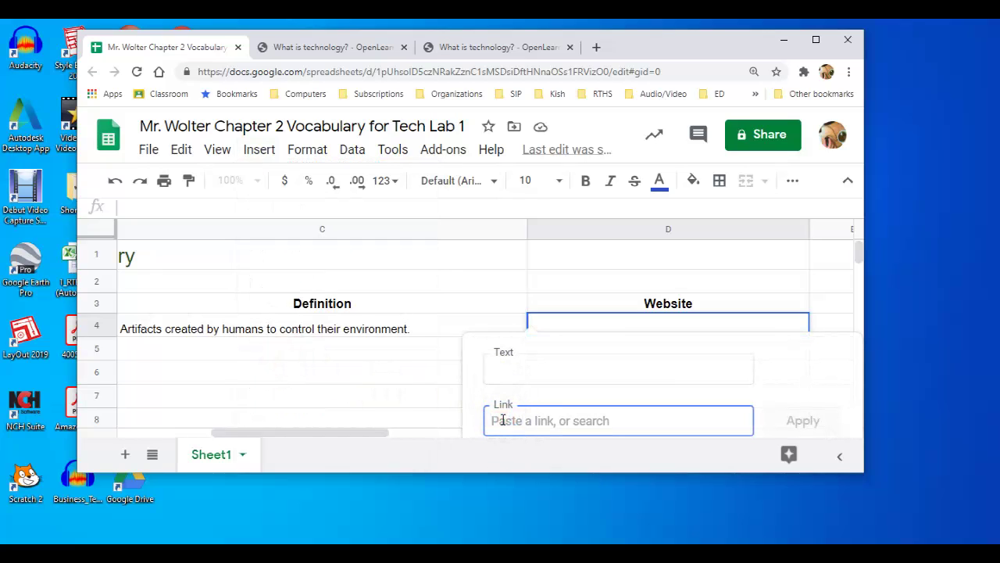
{"action": "key", "text": "ctrl+v"}
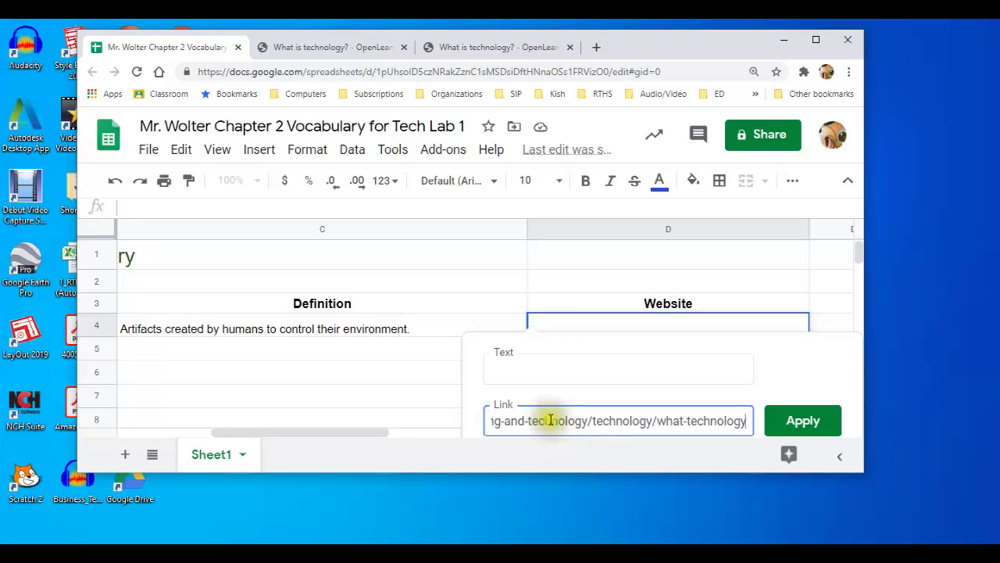
- Set the link's display text to "Click here to visit OpenLearn to learn about technology..." and apply the link to cell D4
{"action": "left_click", "coordinate": [520, 367]}
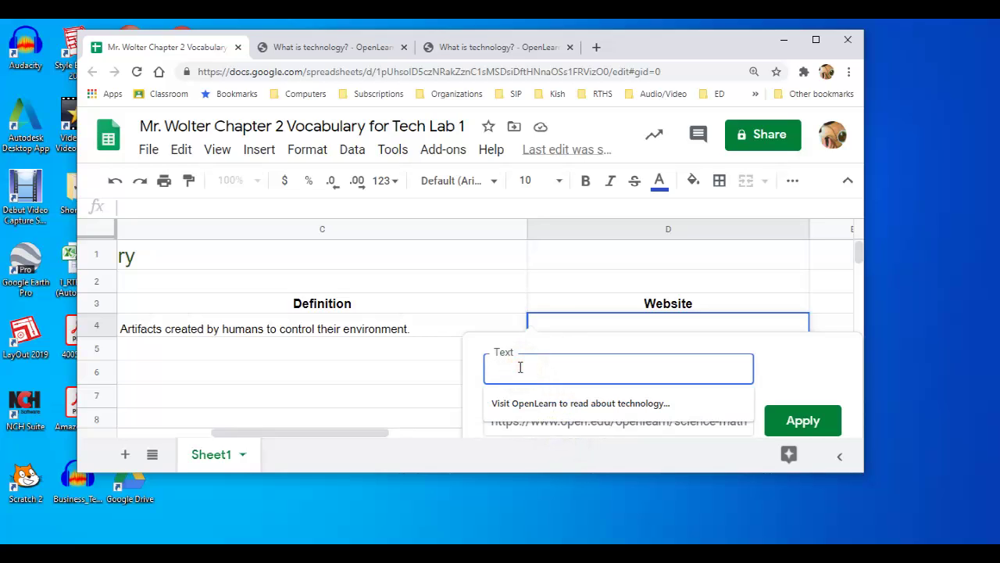
{"action": "type", "text": "Cl"}
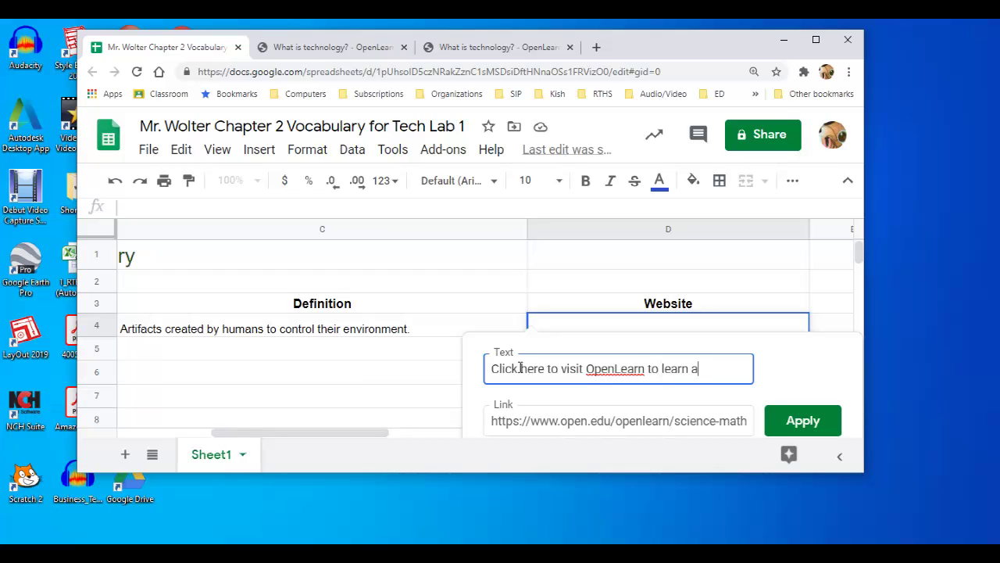
{"action": "type", "text": "hnology..."}
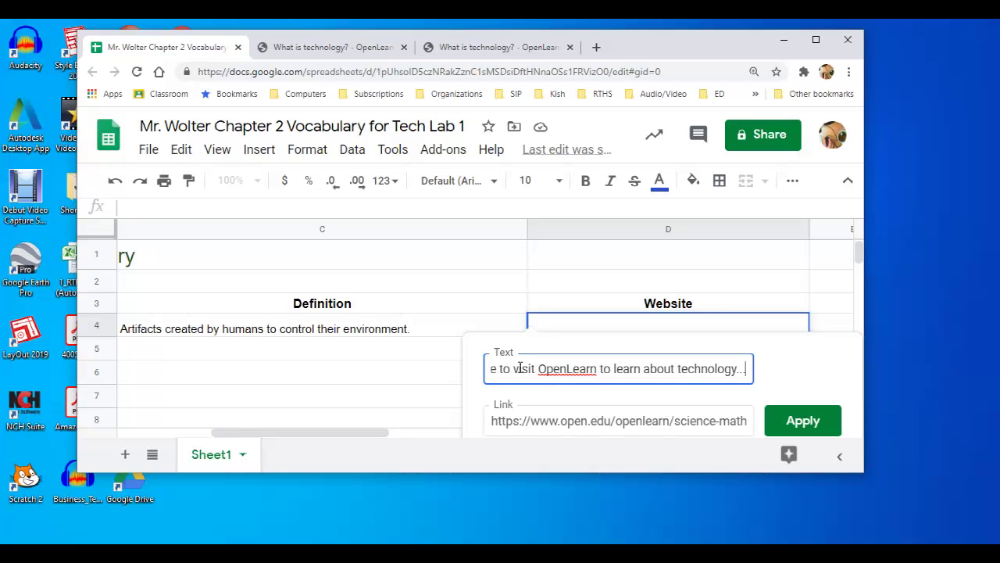
{"action": "left_click", "coordinate": [814, 421]}
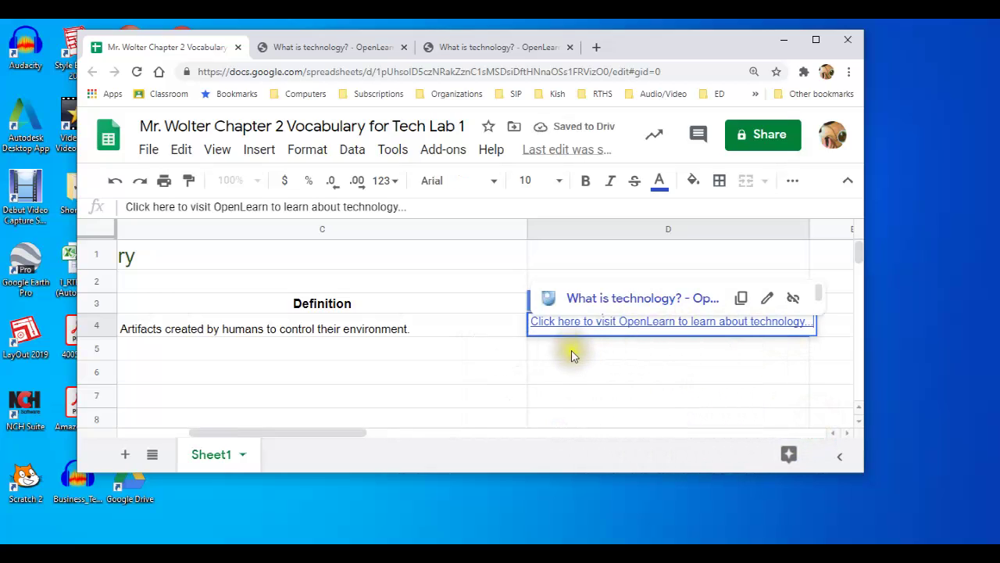
- Widen the Website column to fit the full link text, and review the technology row from term to link
{"action": "left_click", "coordinate": [596, 372]}
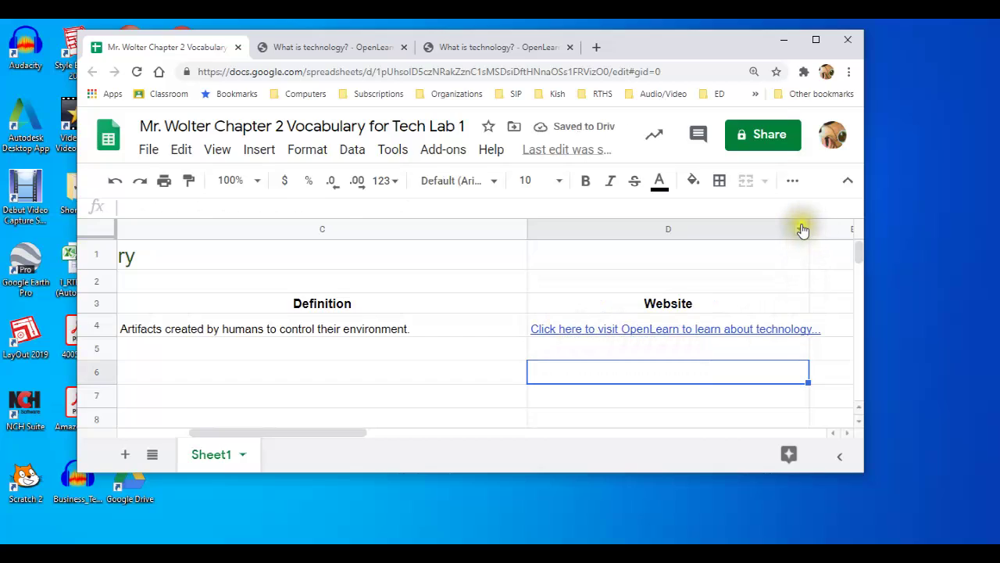
{"action": "left_click_drag", "start_coordinate": [806, 224], "coordinate": [844, 235]}
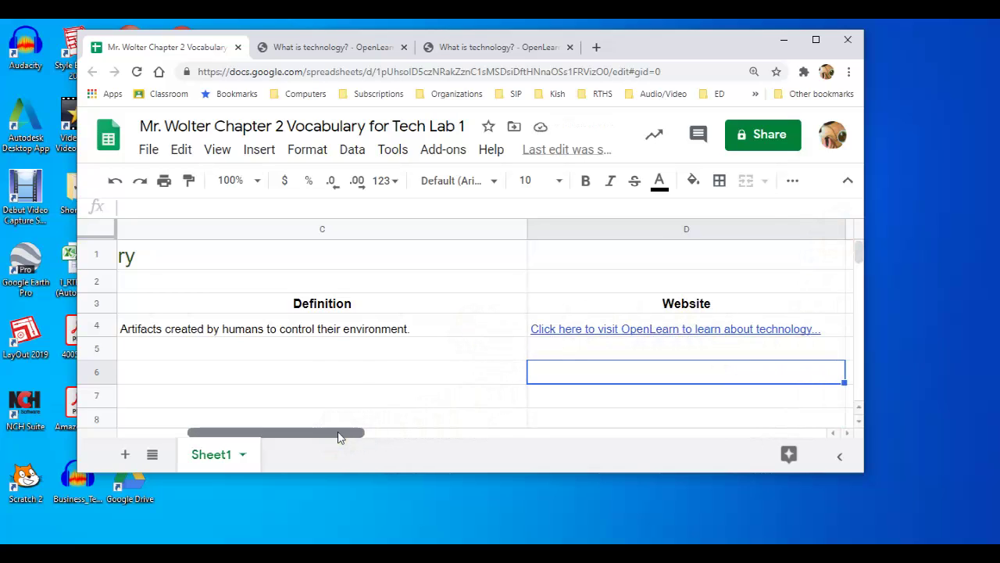
{"action": "left_click_drag", "start_coordinate": [340, 436], "coordinate": [257, 432]}
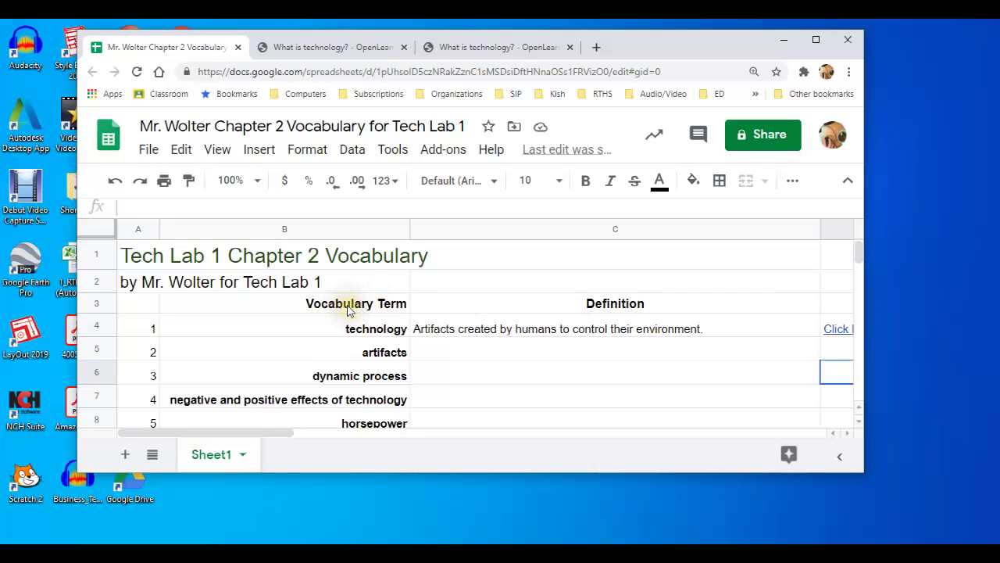
{"action": "left_click", "coordinate": [779, 380]}
{"action": "key", "text": "Right"}
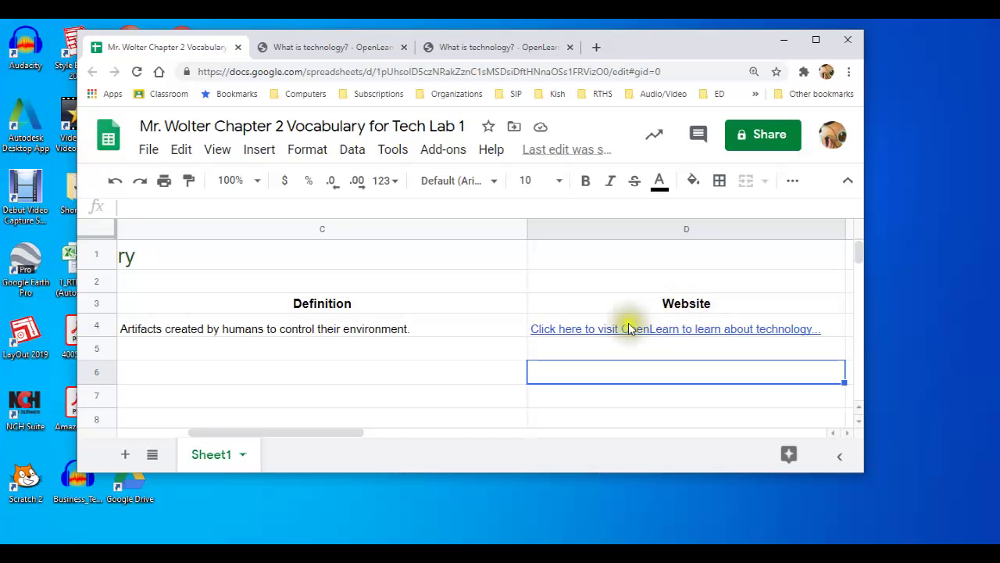
{"action": "mouse_move", "coordinate": [592, 330]}
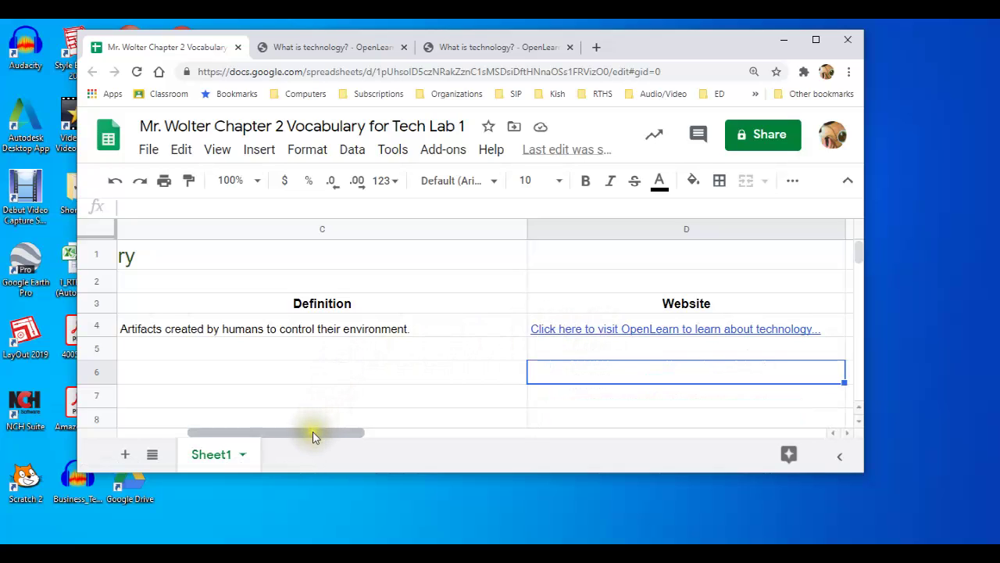
{"action": "left_click_drag", "start_coordinate": [314, 432], "coordinate": [230, 433]}
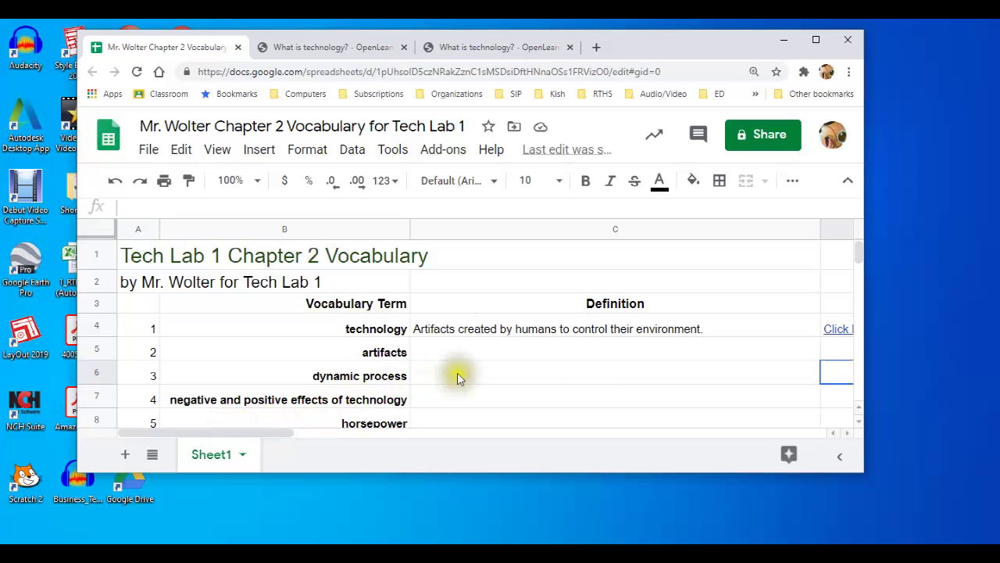